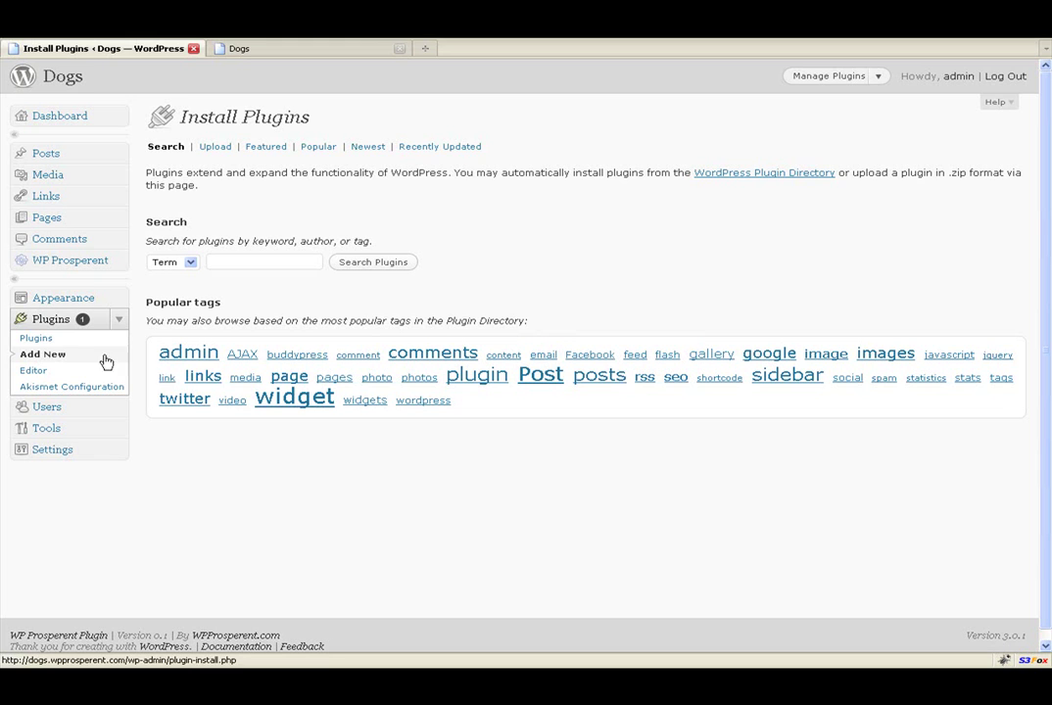
Choose the wp-prosperent file for upload on the plugin installation page.
left_click(45, 354)
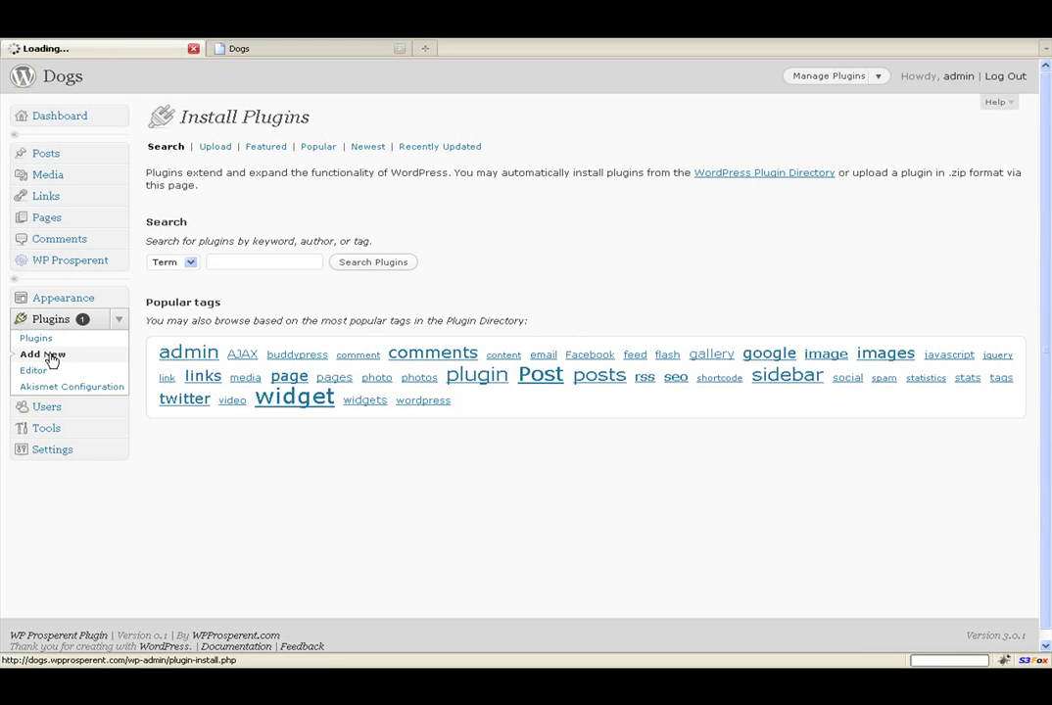
left_click(212, 149)
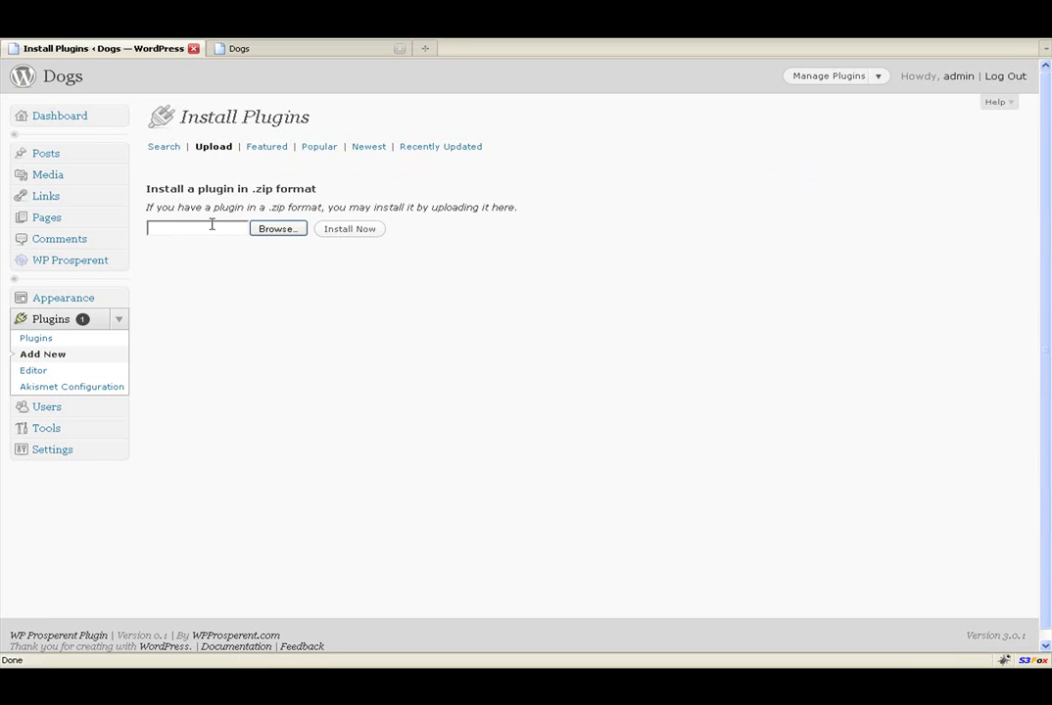
left_click(211, 227)
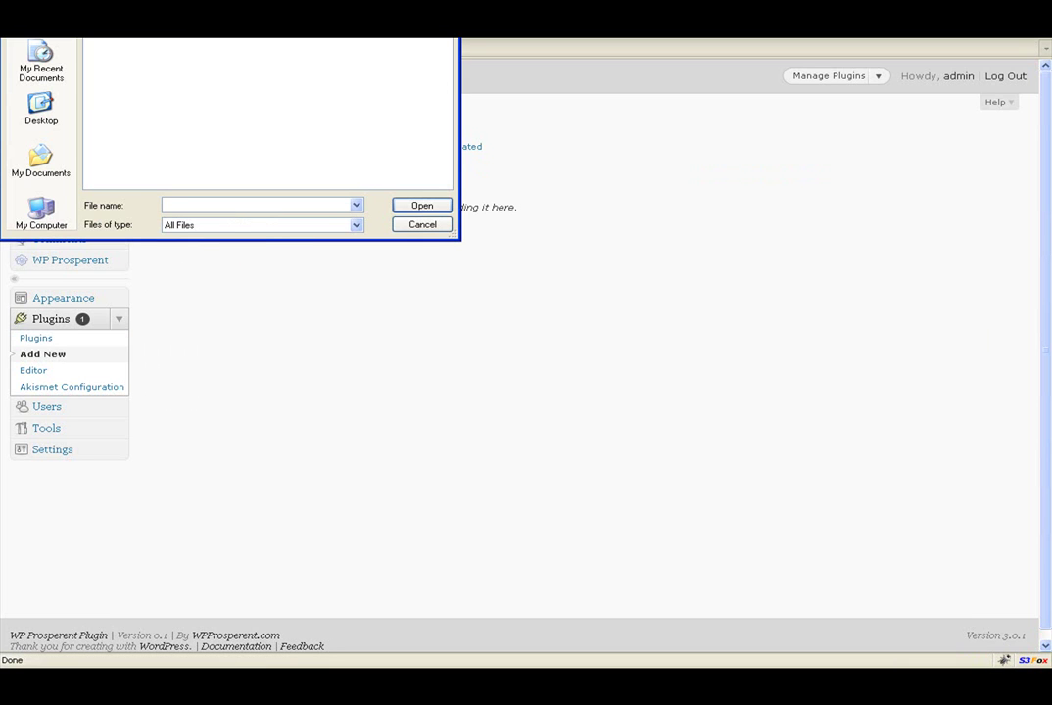
type("wp-prosperent")
left_click(399, 202)
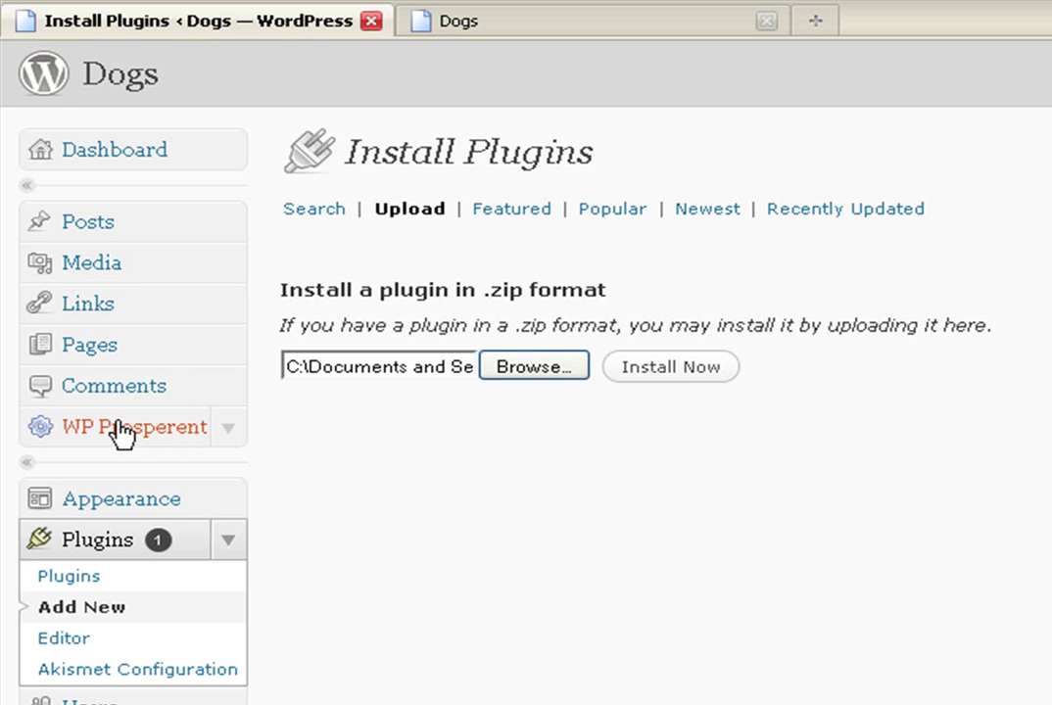
Open the WP Prosperent general options, follow the link for getting an API key and log in to Prosperent.
left_click(190, 429)
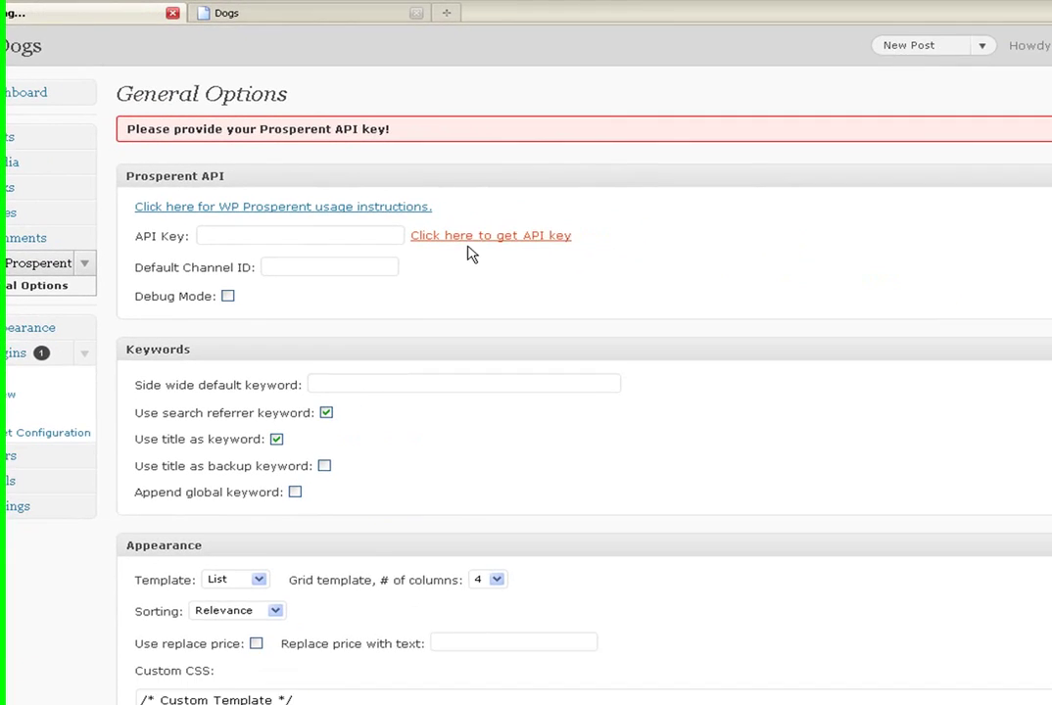
left_click(858, 384)
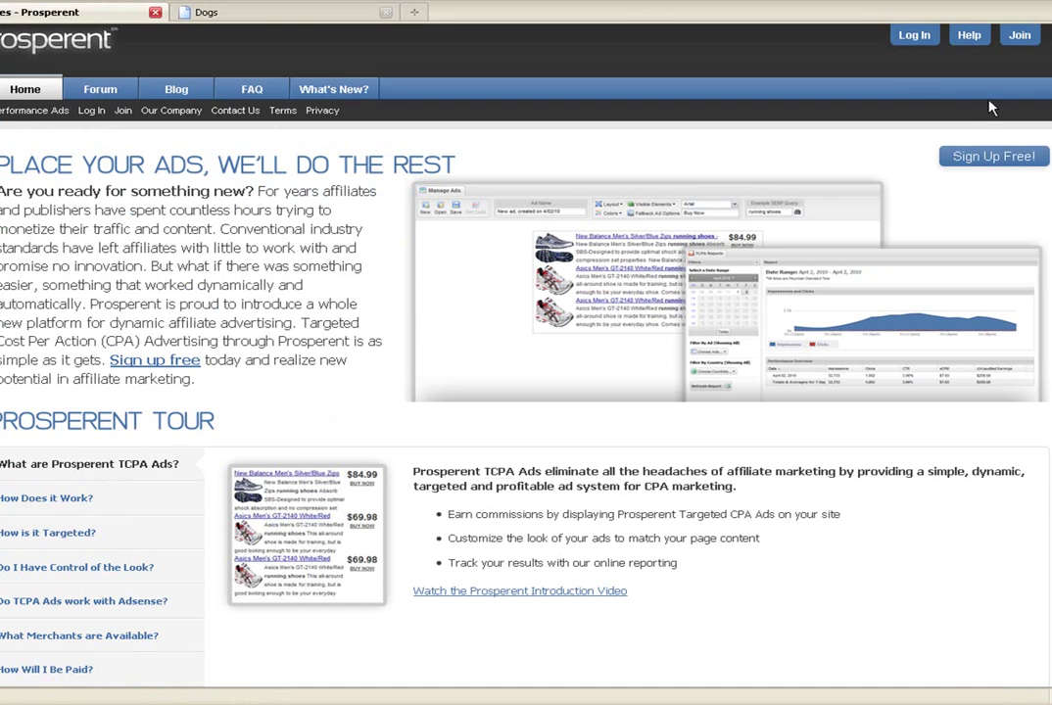
left_click(910, 36)
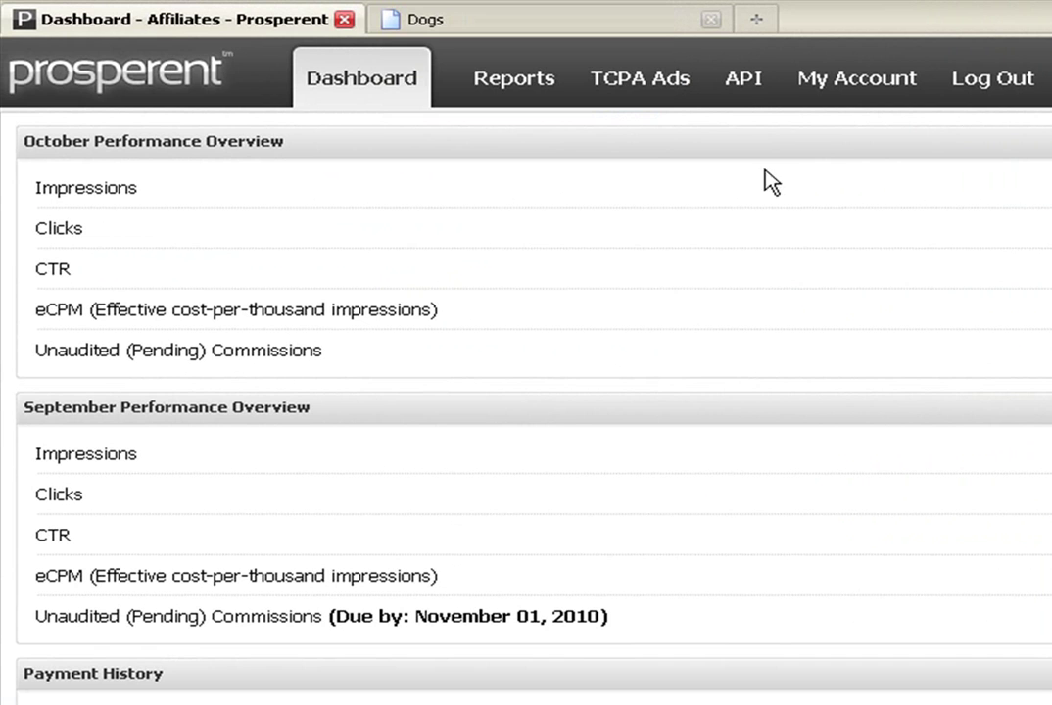
Create a new Prosperent API key named "test blog".
left_click(744, 84)
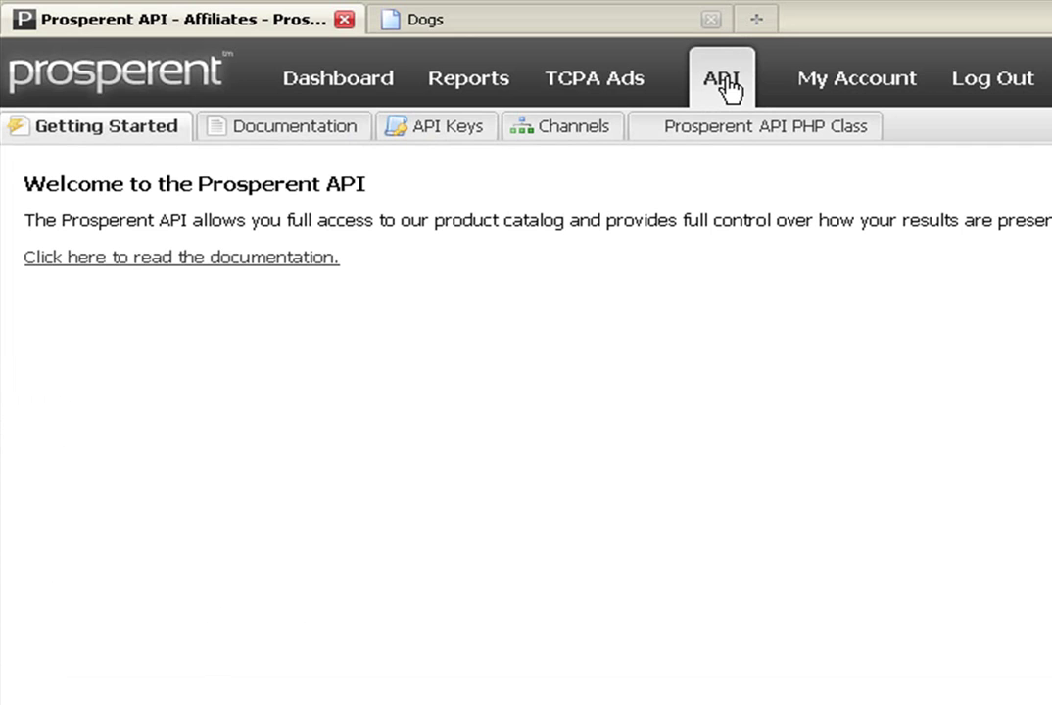
left_click(443, 138)
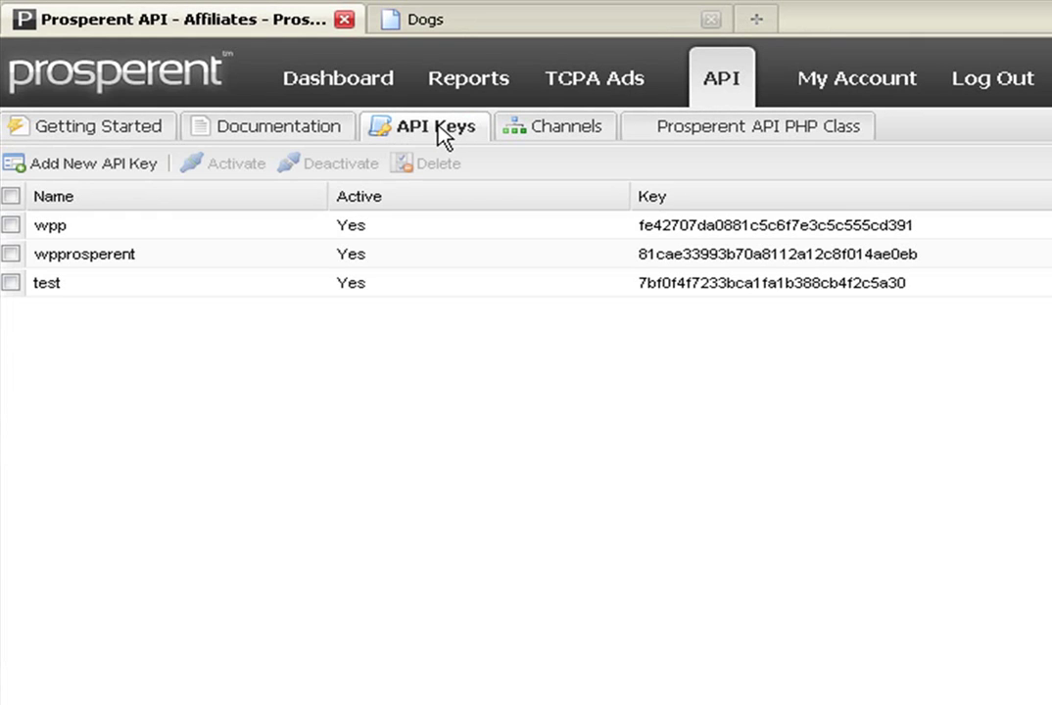
left_click(111, 166)
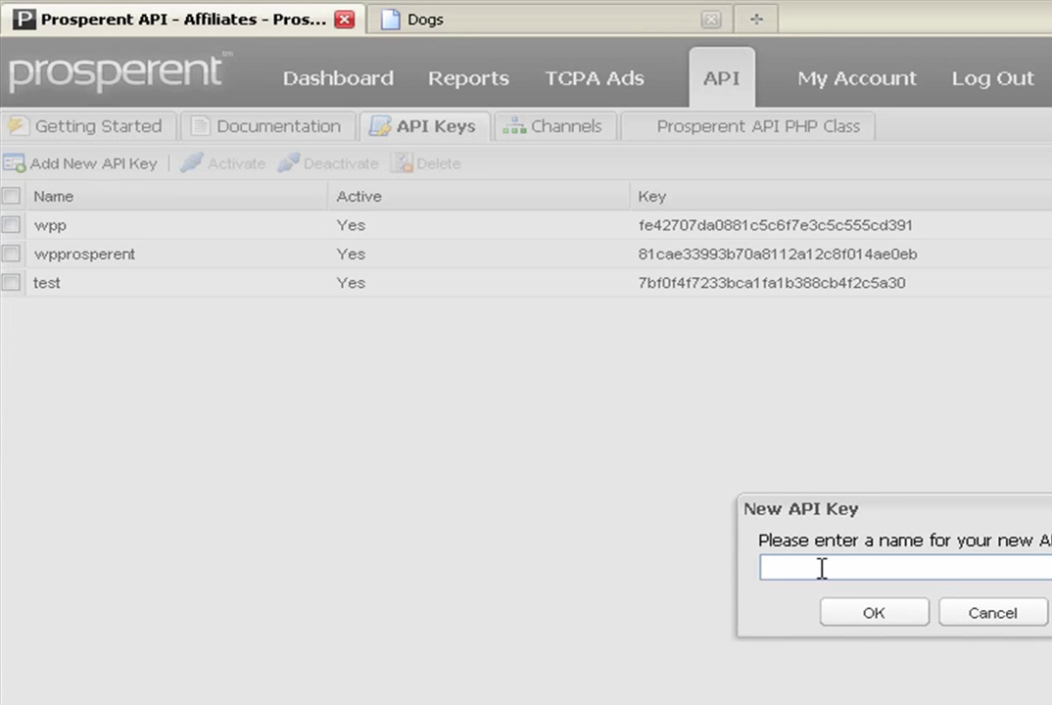
type("test blog")
left_click(874, 614)
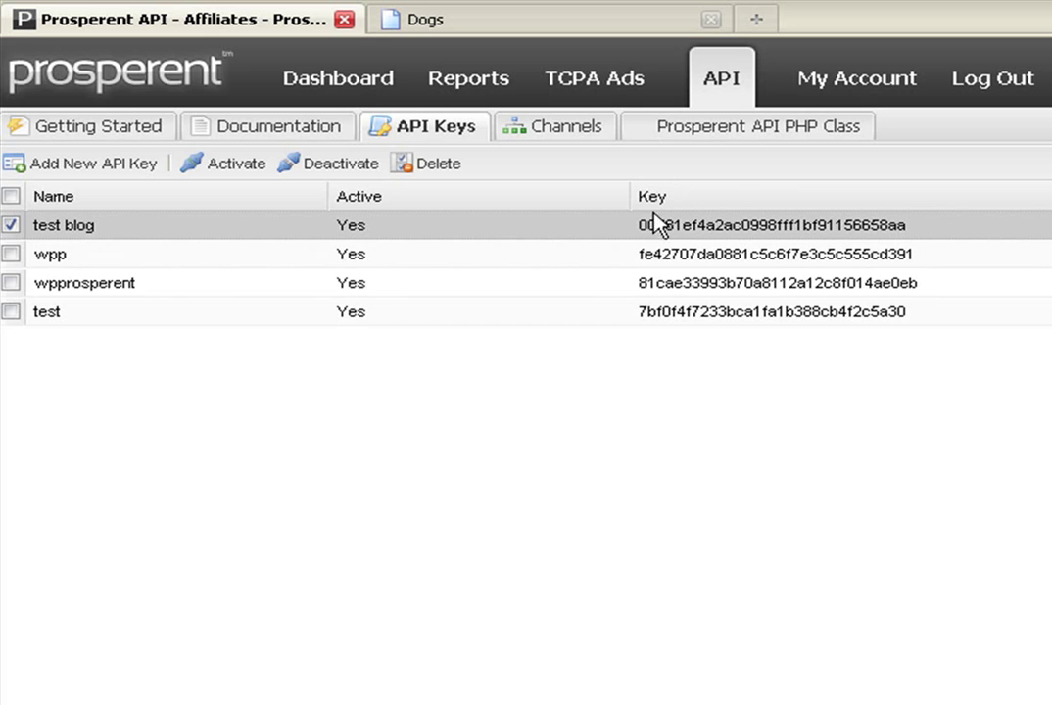
Copy the "test blog" API key into the API Key field of the WP Prosperent general options.
double_click(831, 229)
left_click_drag(911, 230, 641, 227)
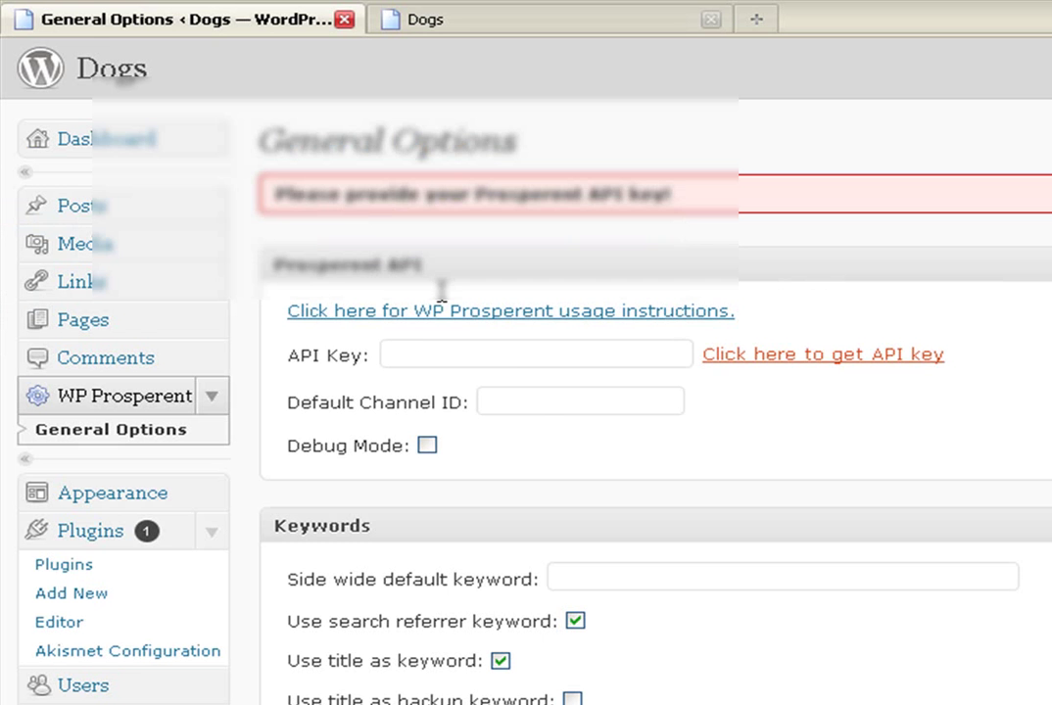
left_click(493, 352)
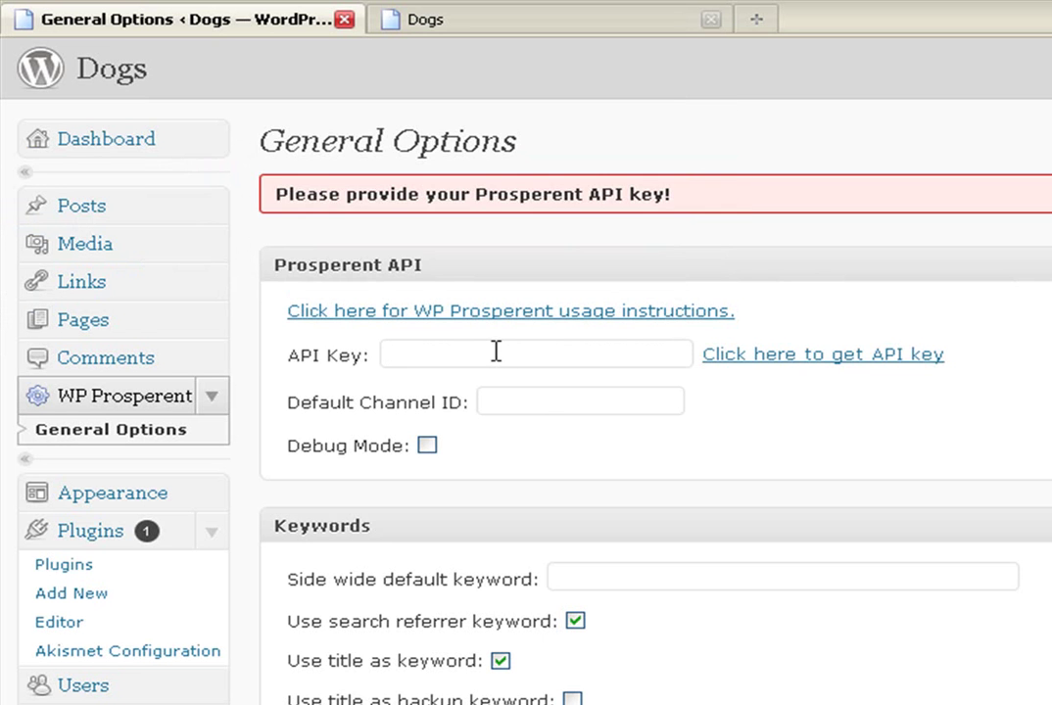
key("ctrl+v")
key("Tab")
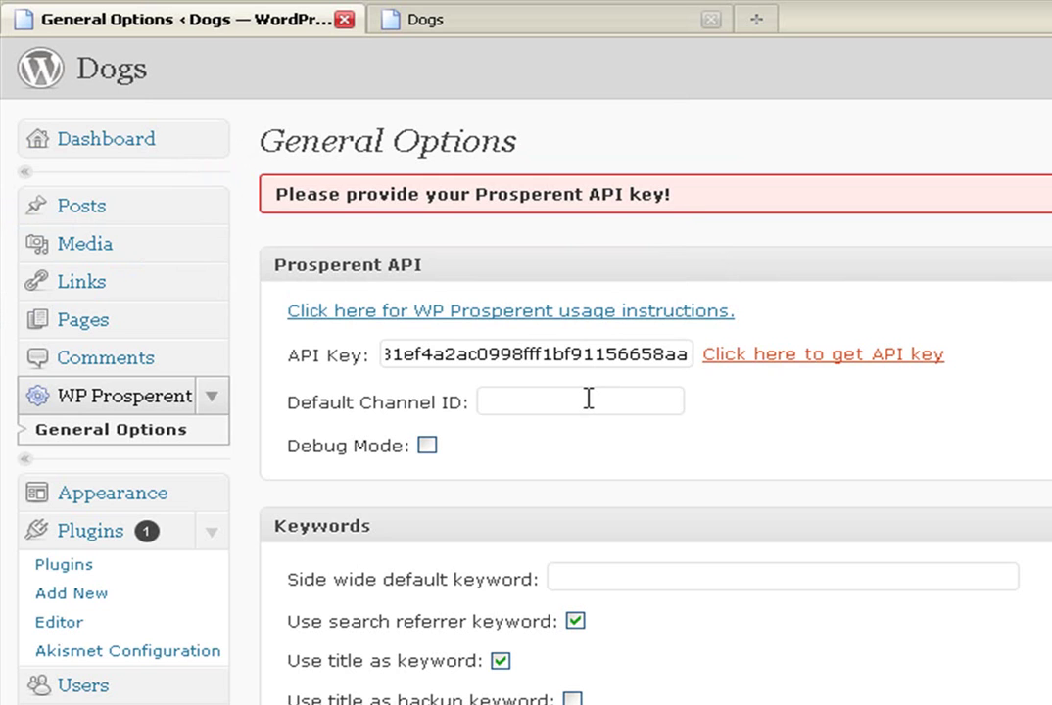
Open the Prosperent site in a new tab from the API key link and log in.
left_click(544, 394)
right_click(804, 356)
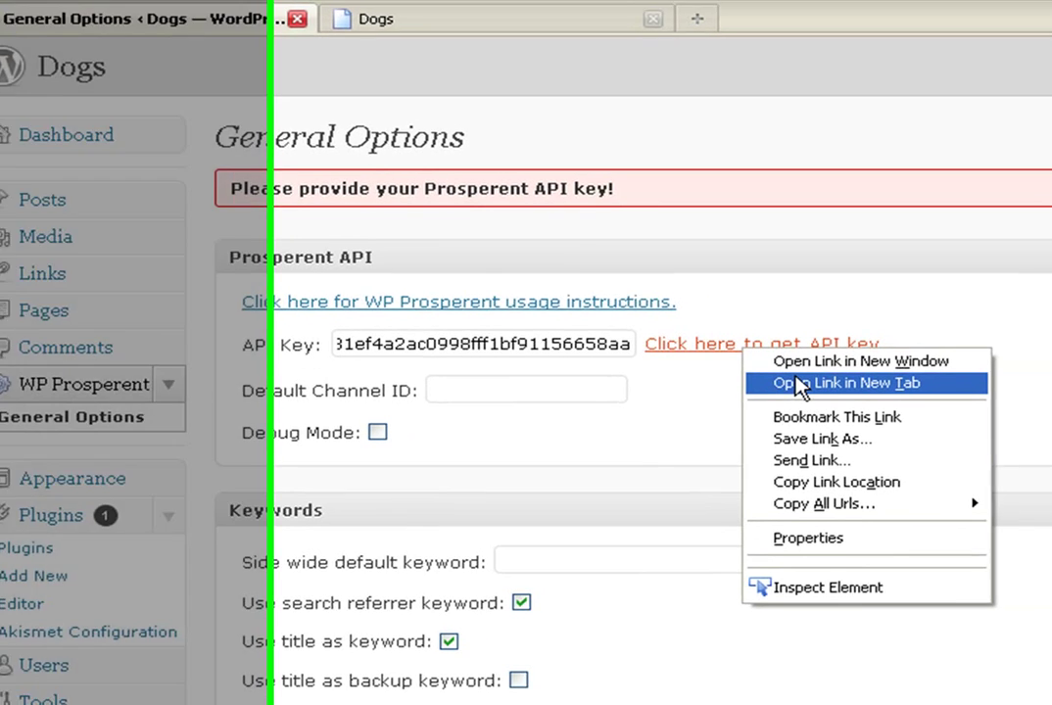
left_click(861, 395)
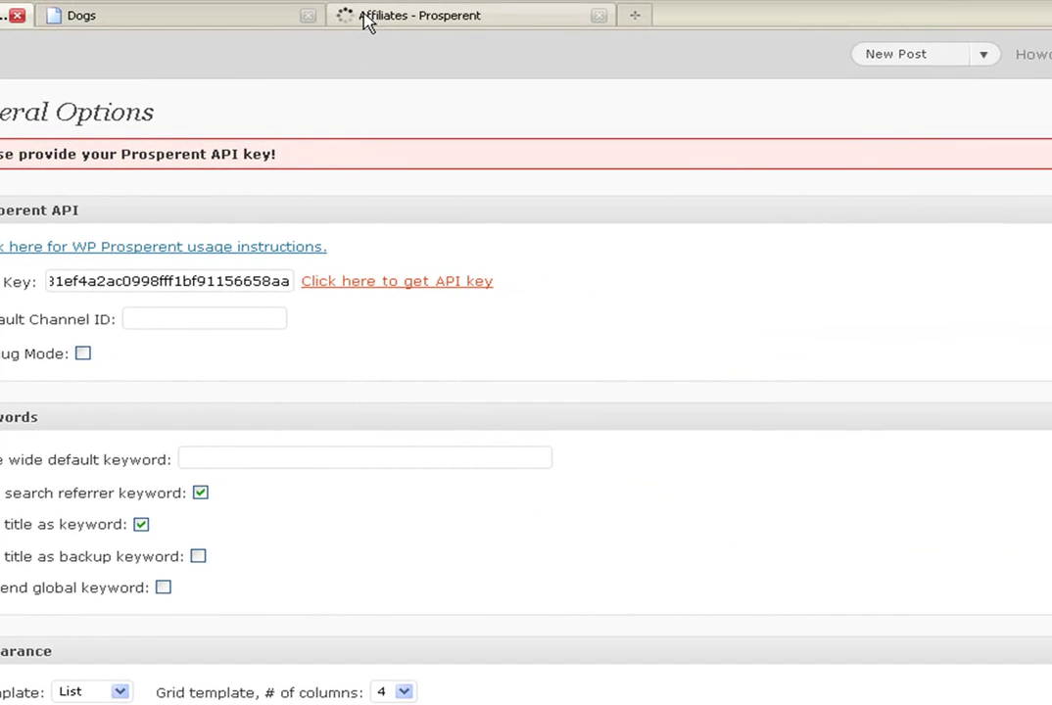
left_click(365, 17)
left_click(954, 51)
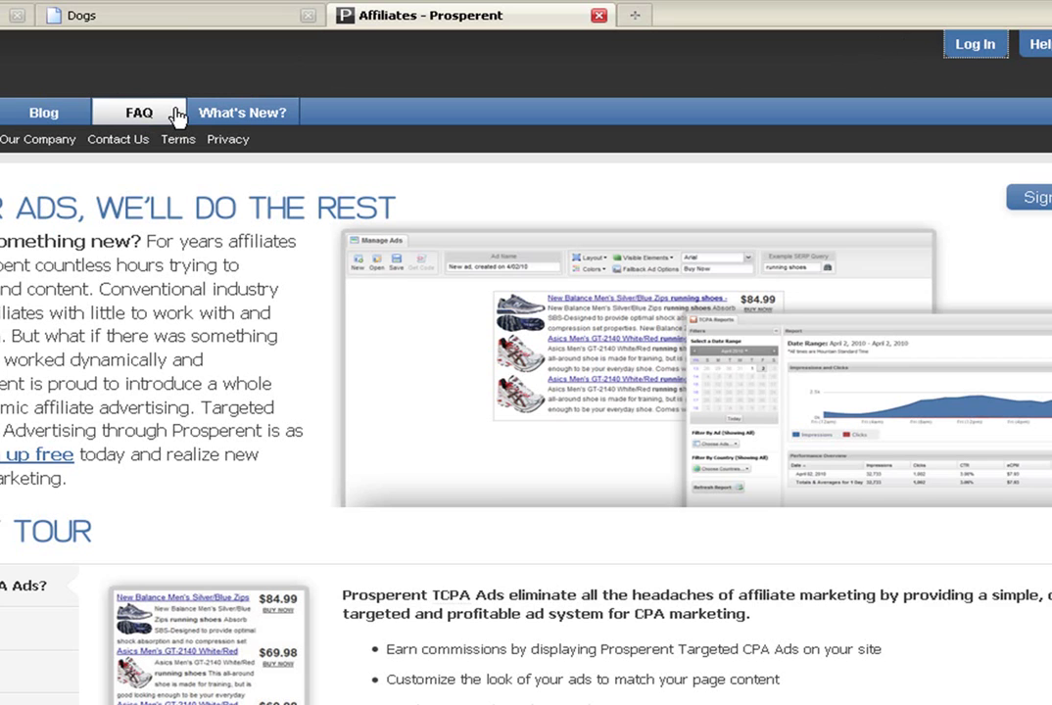
left_click(976, 43)
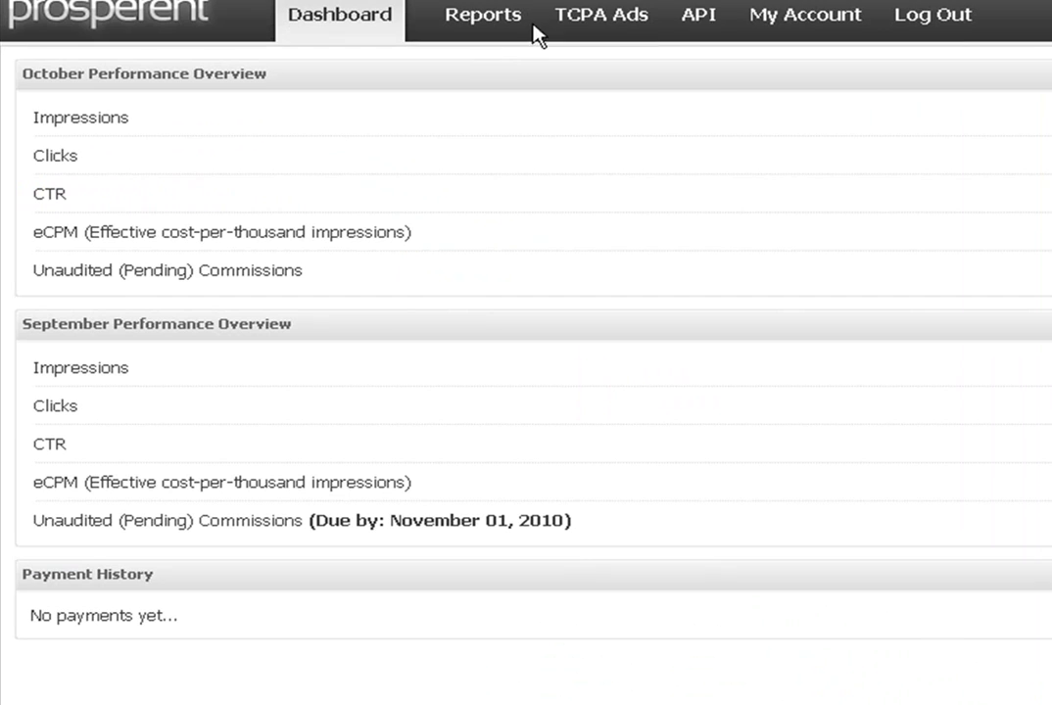
Create a new Prosperent API channel named "domain name".
left_click(698, 15)
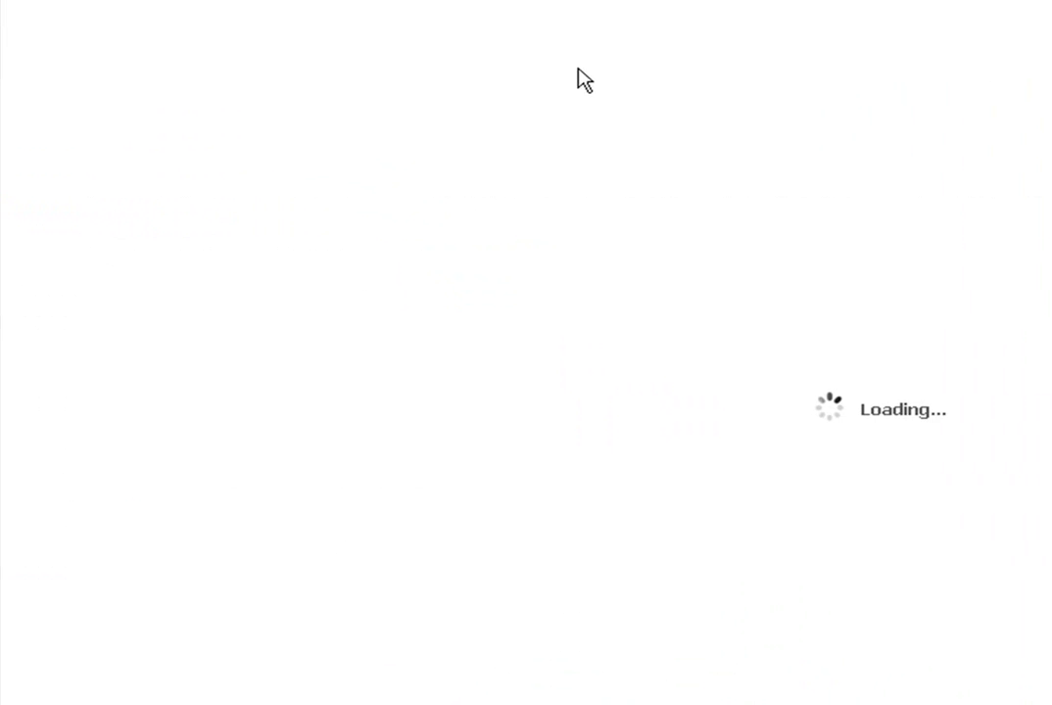
left_click(511, 64)
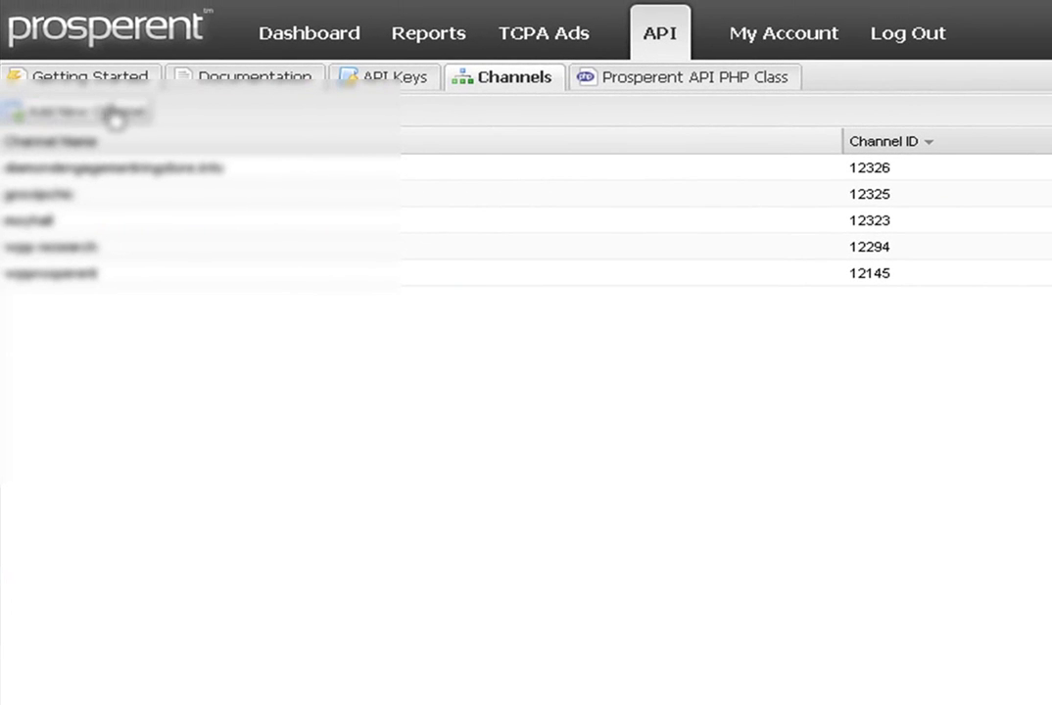
left_click(115, 114)
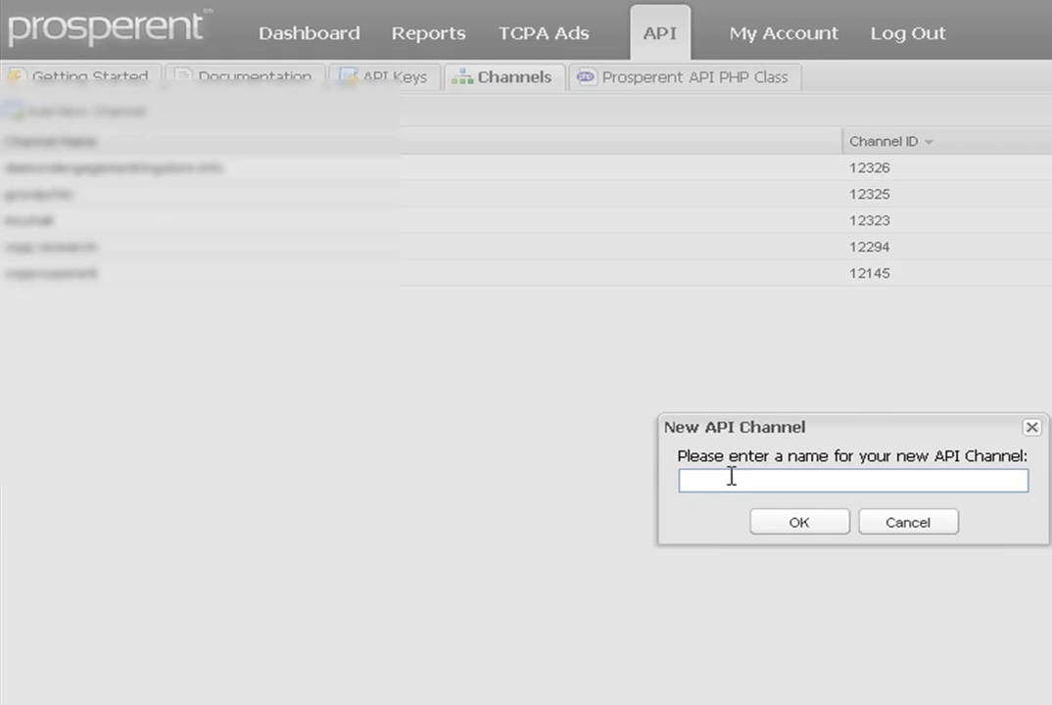
type("domain name")
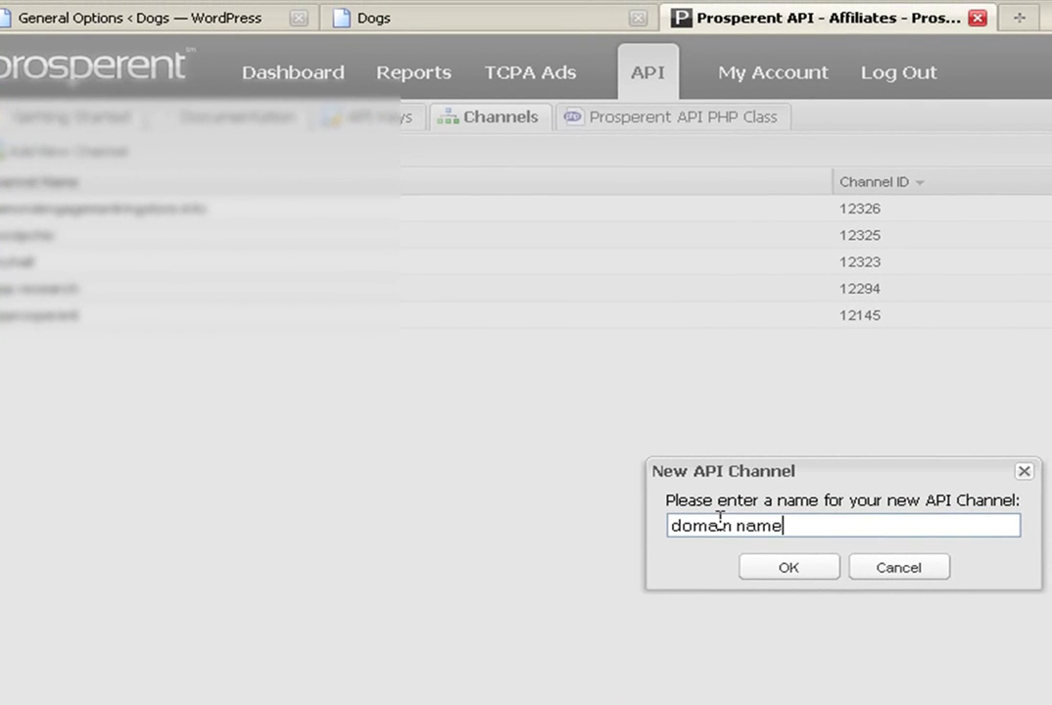
left_click(815, 568)
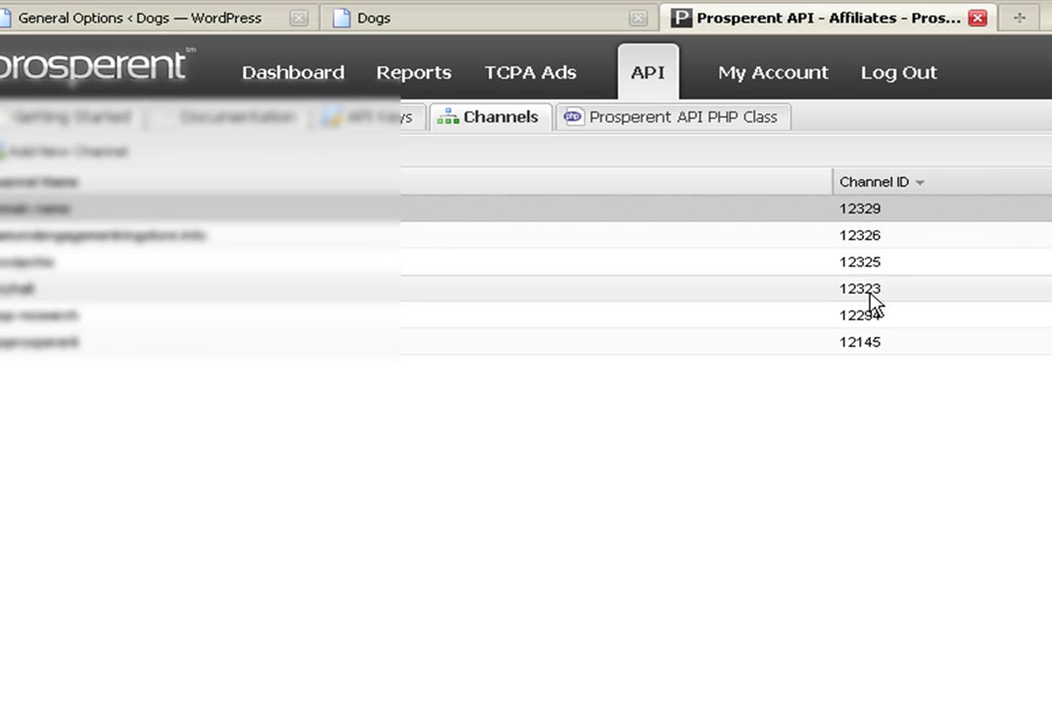
Copy the new channel's ID, 12329, into the Default Channel ID field of the WP Prosperent general options.
double_click(866, 217)
key("ctrl+c")
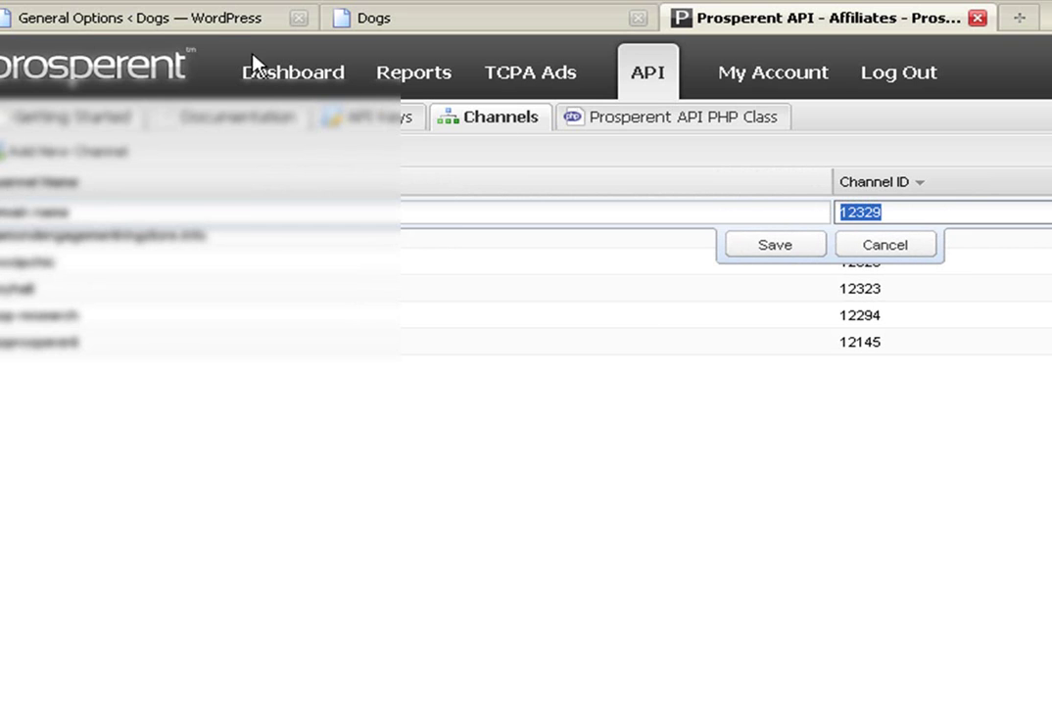
left_click(218, 19)
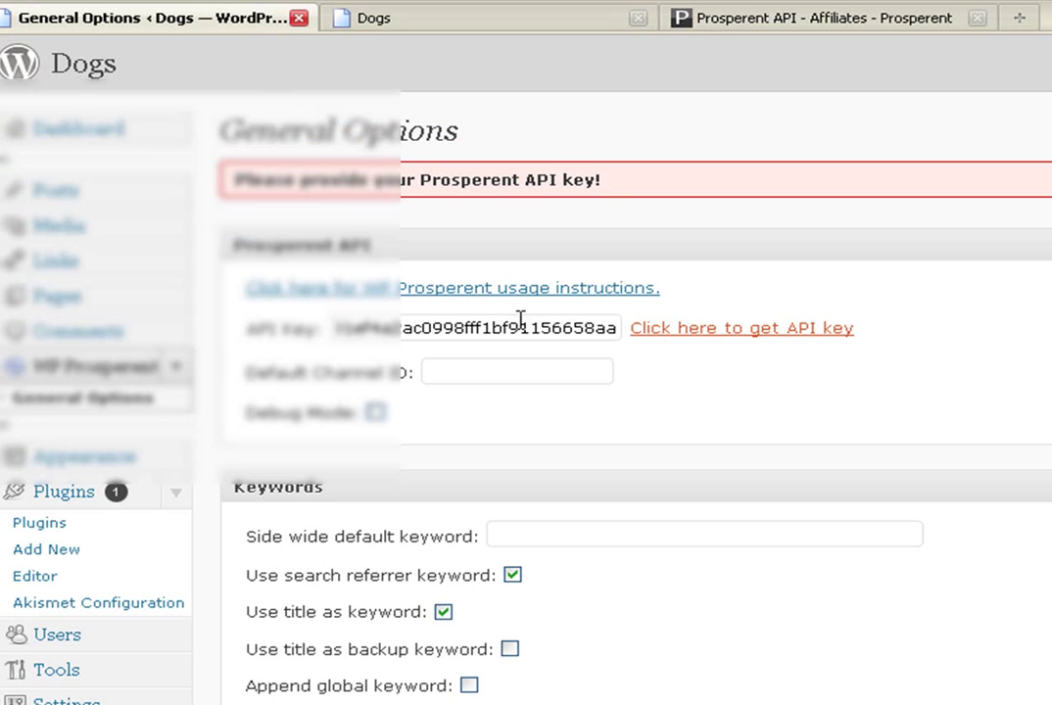
key("ctrl+v")
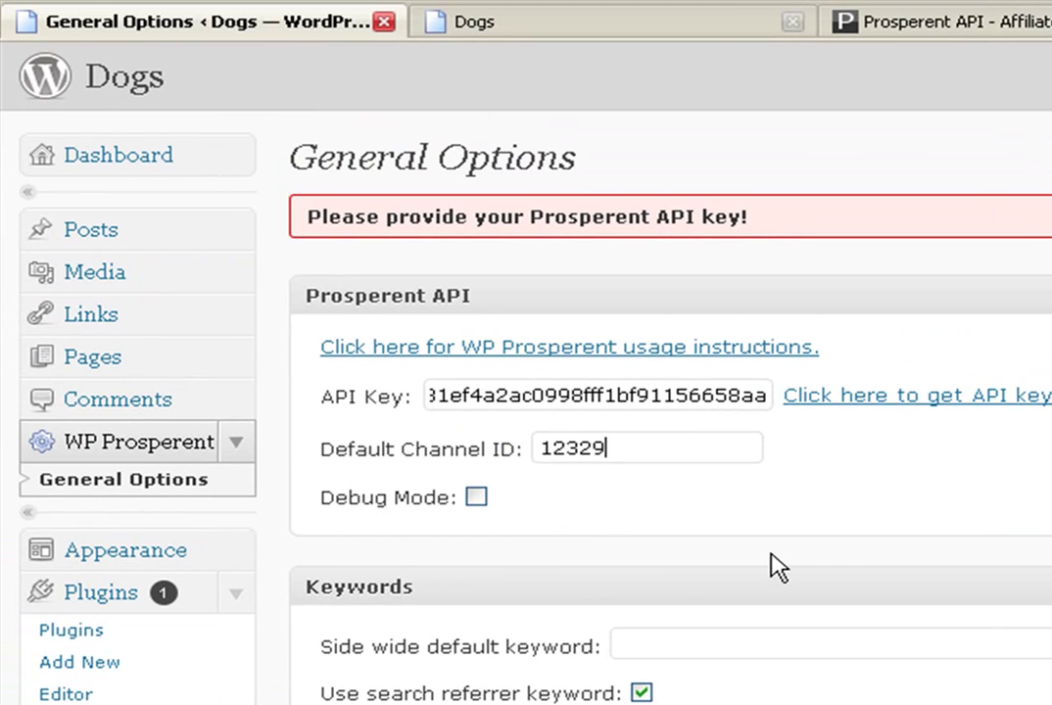
Review the plugin's Keywords options and the title and text of the Blue Sweater post on the Dogs blog.
scroll(691, 607, "down", 5)
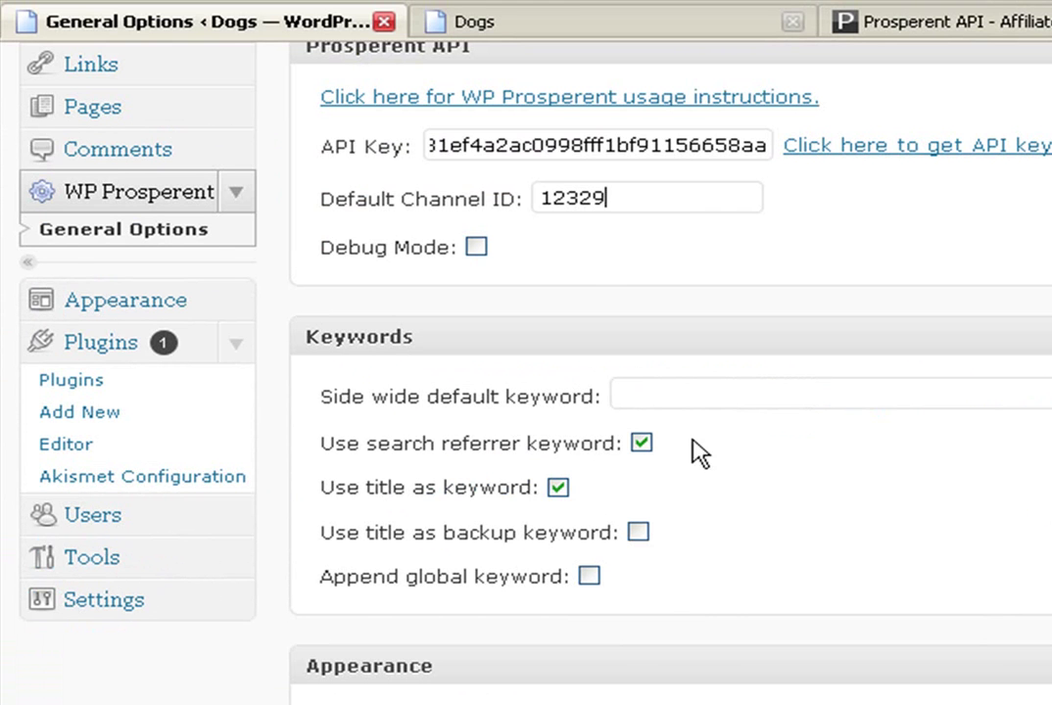
left_click(526, 36)
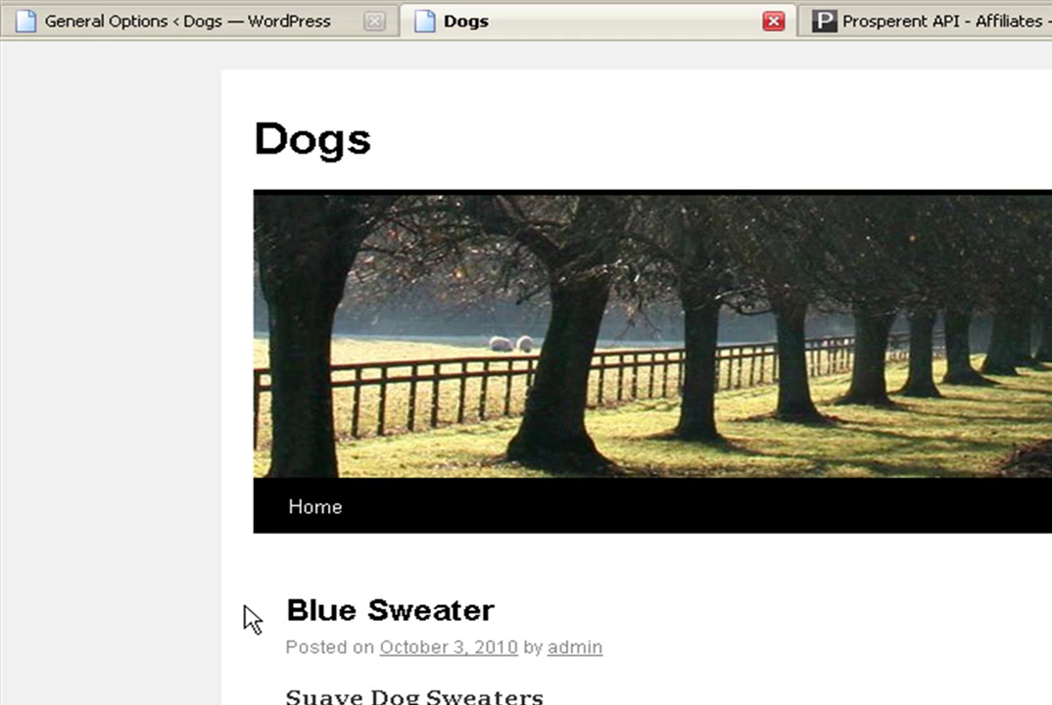
left_click_drag(579, 622, 294, 622)
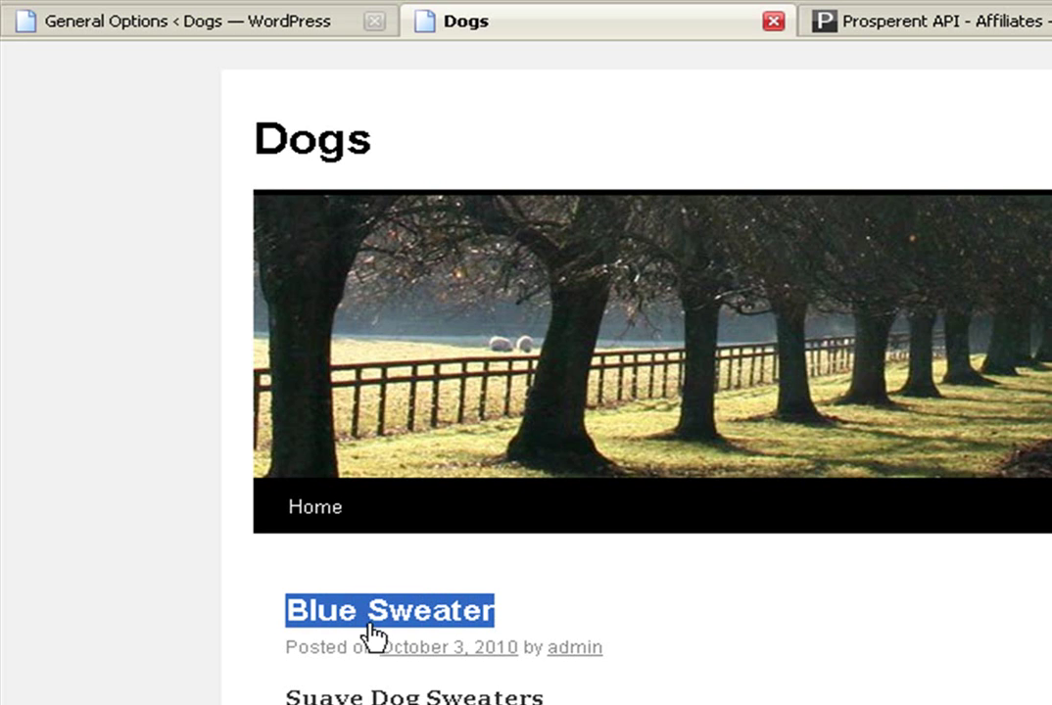
left_click(623, 589)
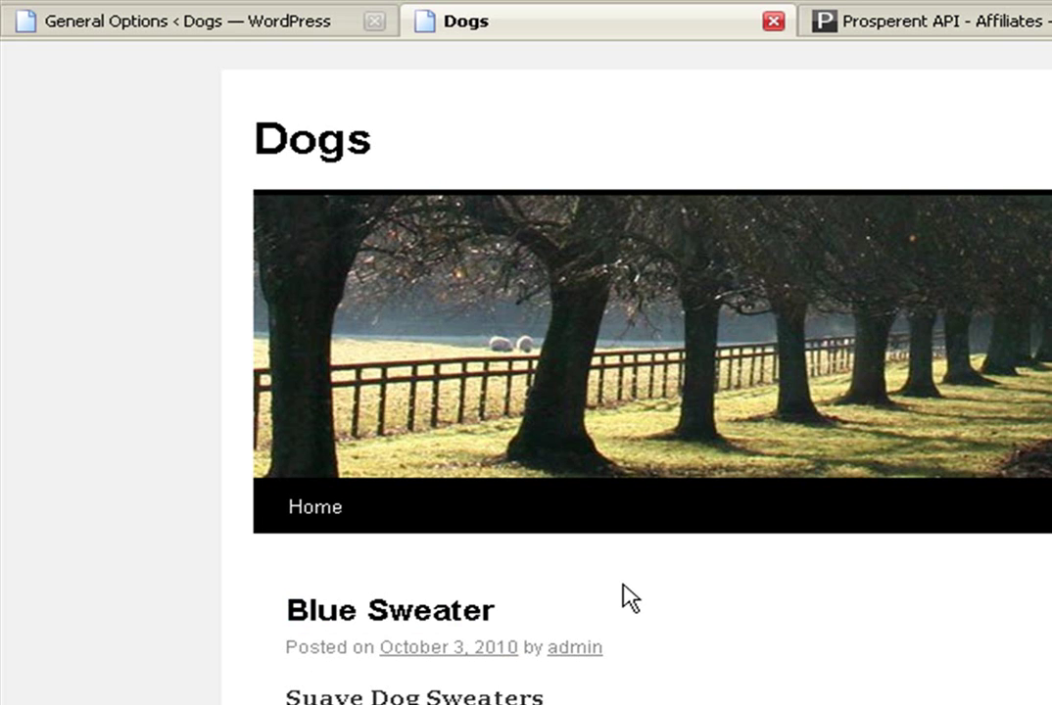
scroll(200, 584, "down", 5)
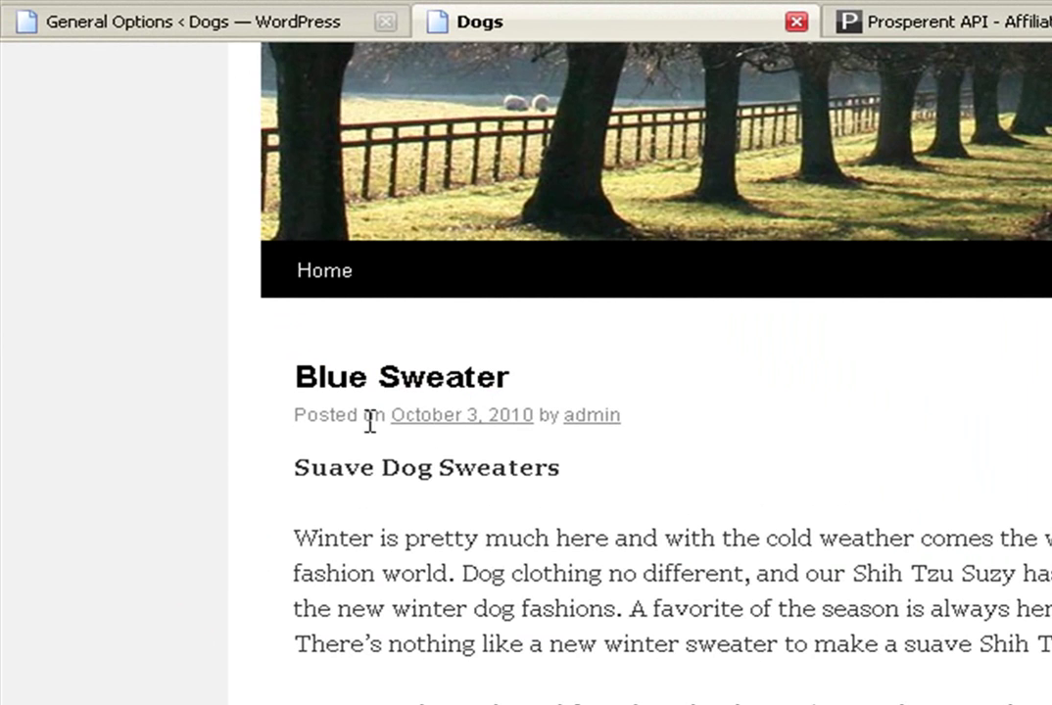
scroll(544, 540, "down", 12)
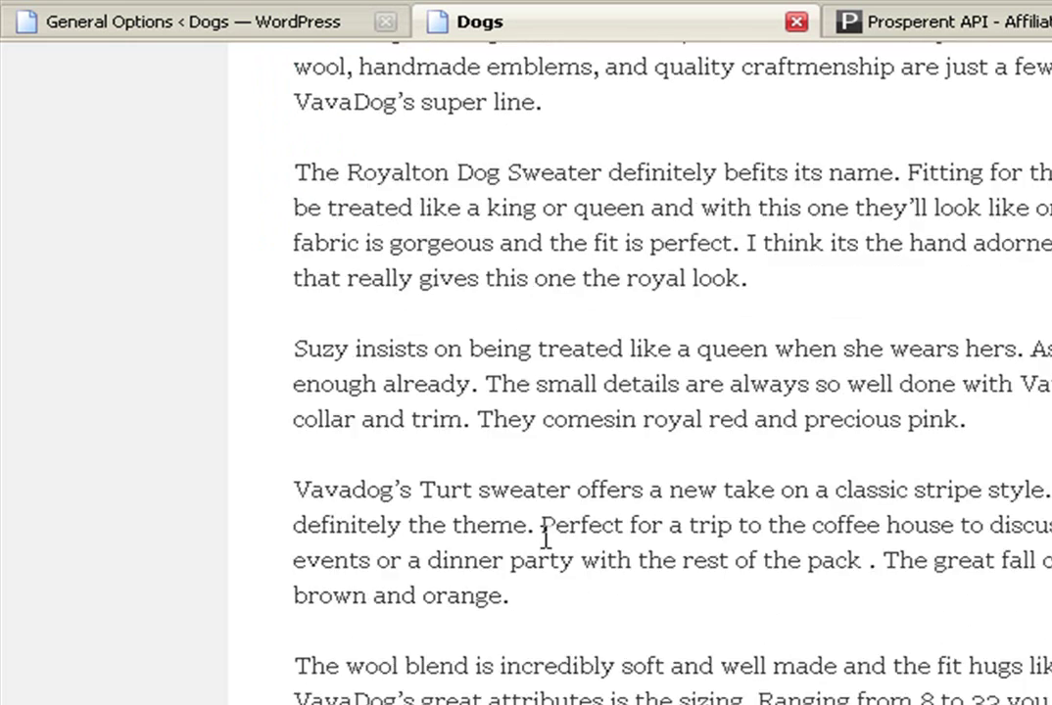
Examine the end of the Blue Sweater post and the title and text of the Frontline Plus post.
scroll(549, 540, "down", 7)
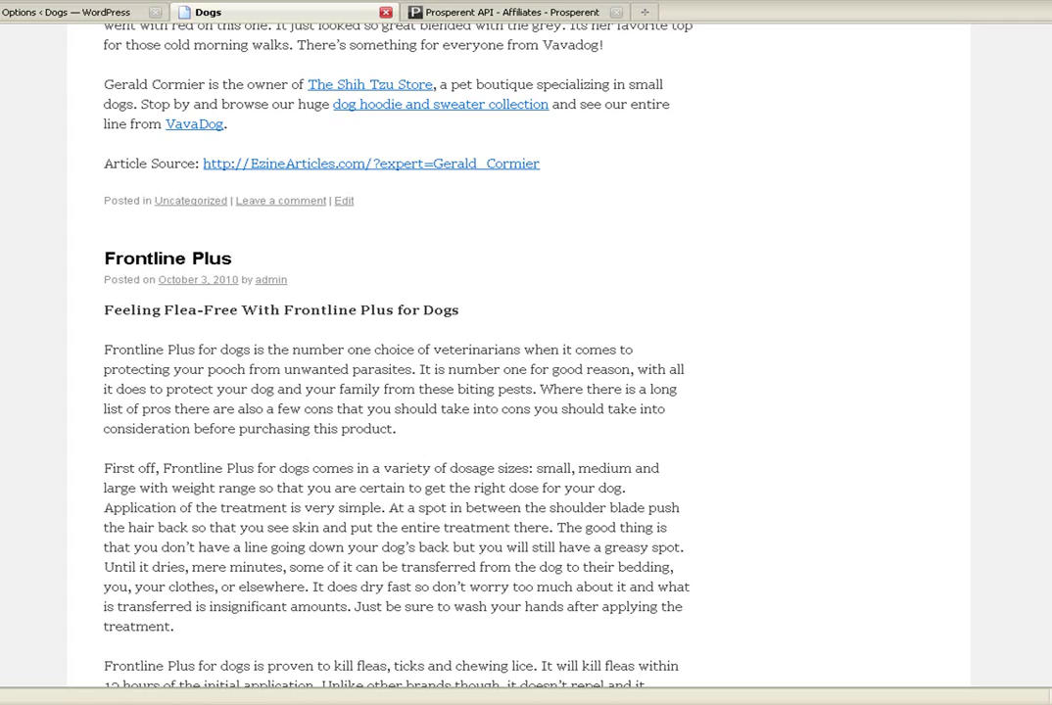
scroll(832, 284, "down", 1)
scroll(391, 353, "down", 1)
scroll(391, 353, "up", 4)
scroll(392, 353, "down", 5)
scroll(392, 353, "down", 2)
scroll(392, 353, "up", 1)
scroll(392, 353, "down", 1)
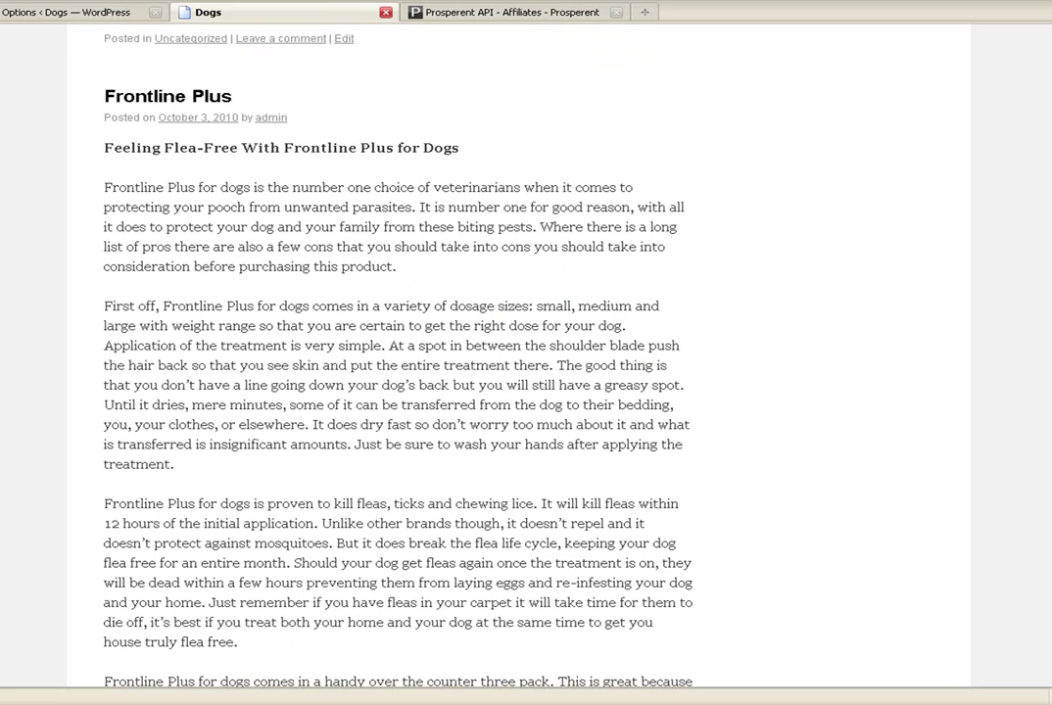
scroll(391, 353, "up", 1)
scroll(392, 352, "down", 2)
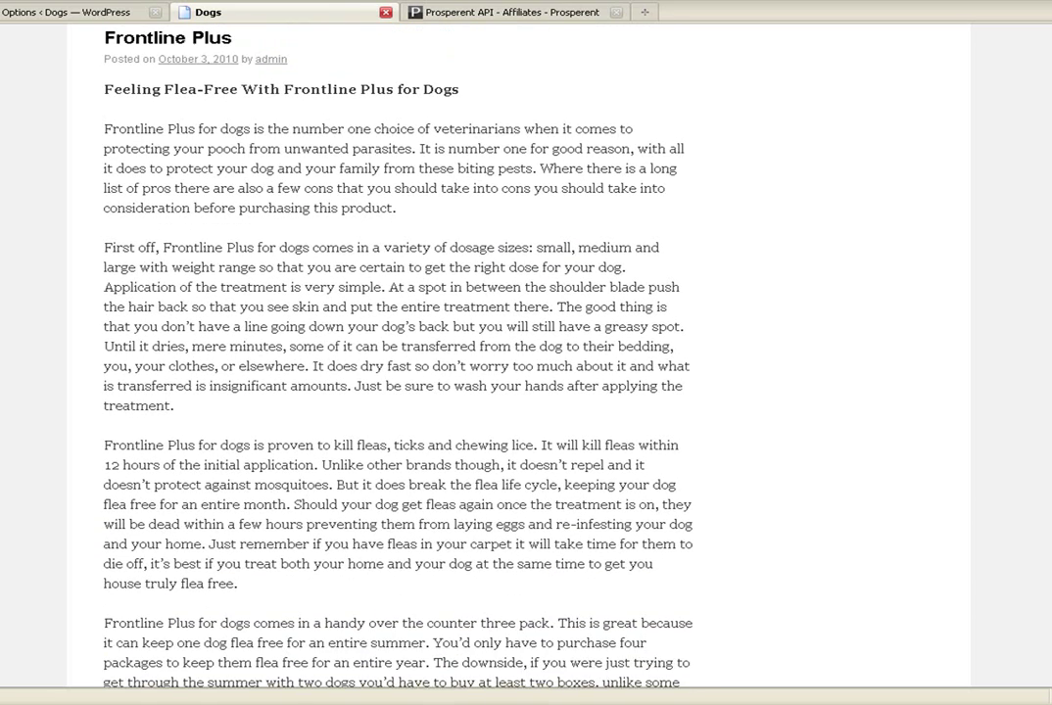
Read the rest of the Frontline Plus post and the Using Frontline Plus For Your Dog post, and return to the blog header.
scroll(392, 353, "down", 10)
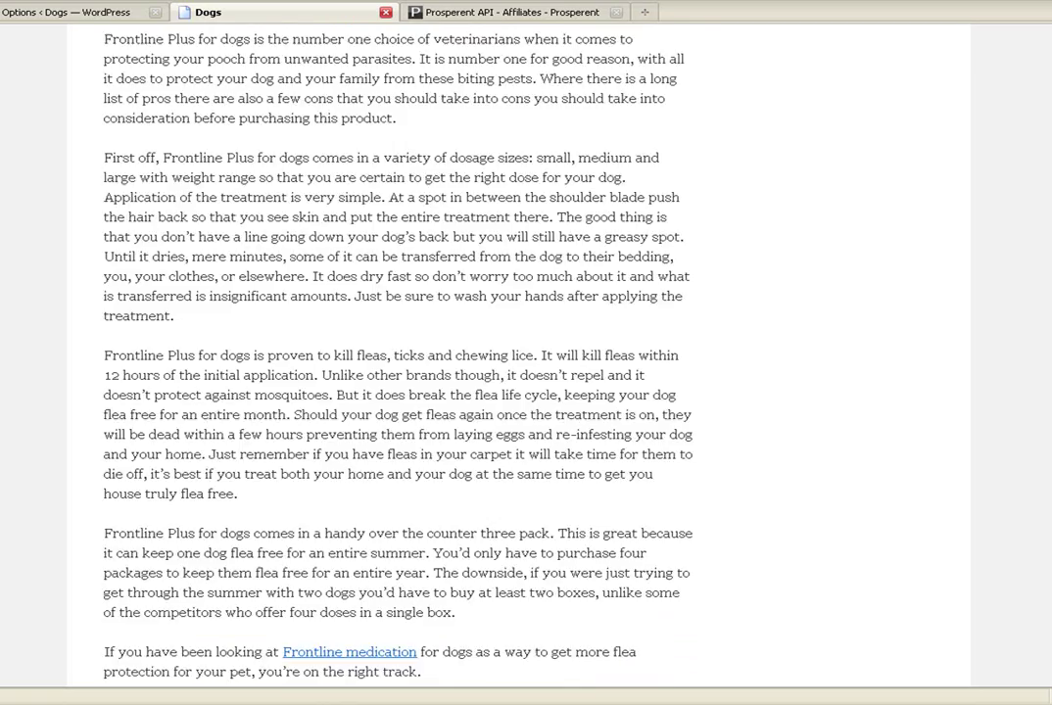
scroll(551, 267, "down", 2)
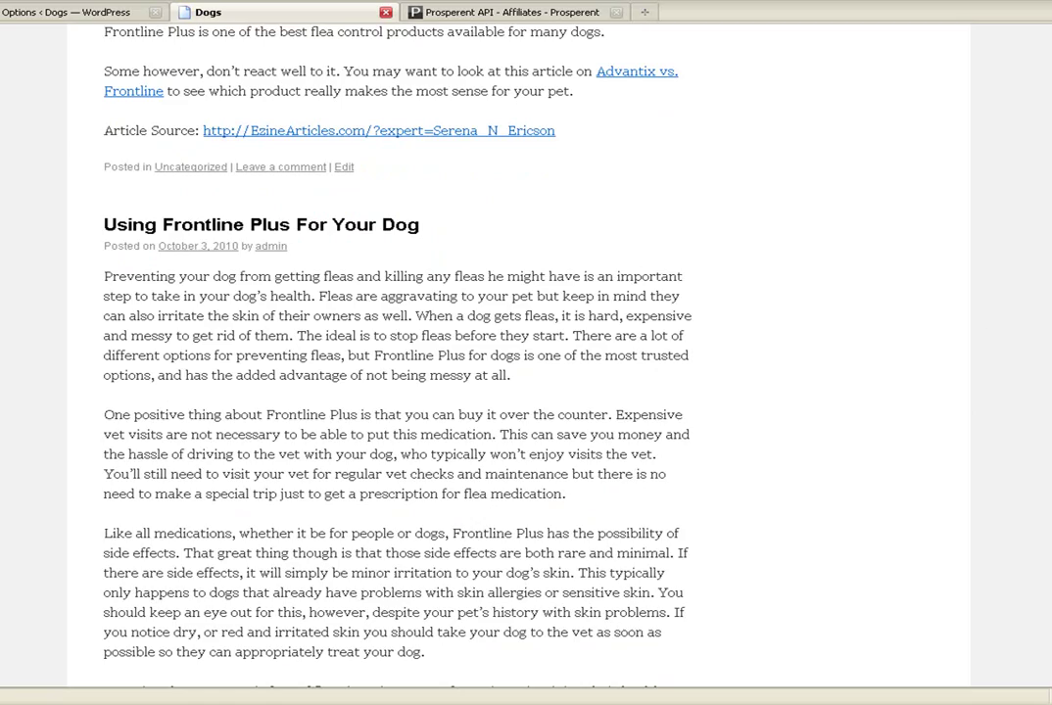
scroll(913, 336, "down", 5)
scroll(436, 352, "up", 3)
scroll(436, 352, "down", 10)
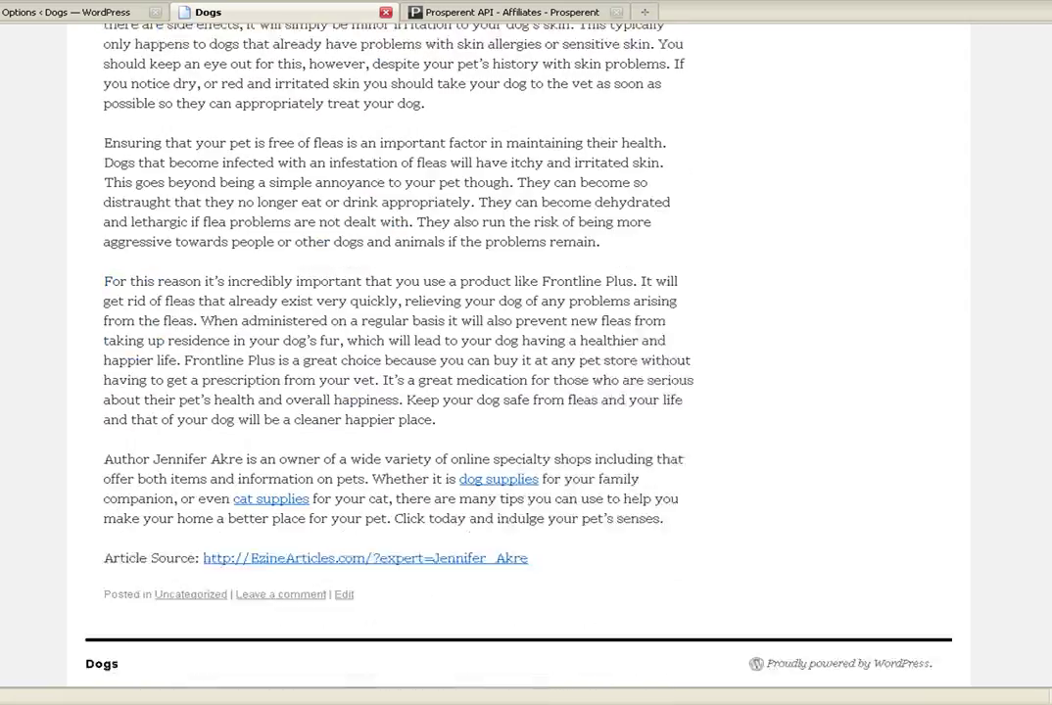
scroll(436, 353, "up", 10)
scroll(436, 352, "up", 5)
scroll(436, 353, "down", 1)
scroll(436, 353, "up", 6)
scroll(435, 353, "up", 8)
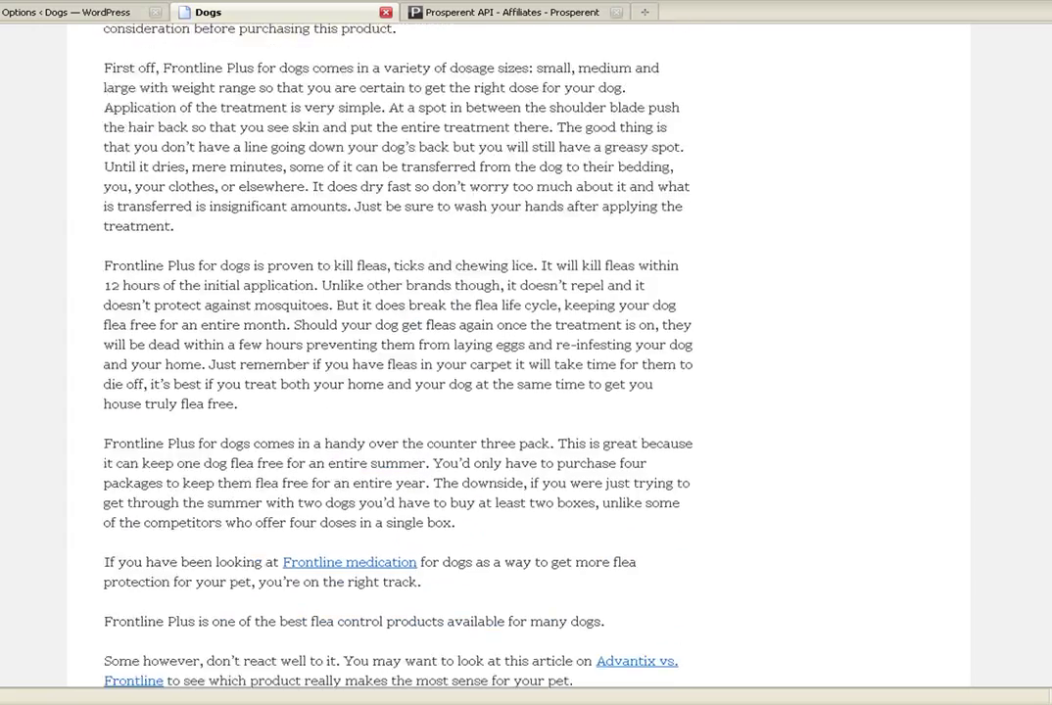
scroll(436, 353, "up", 12)
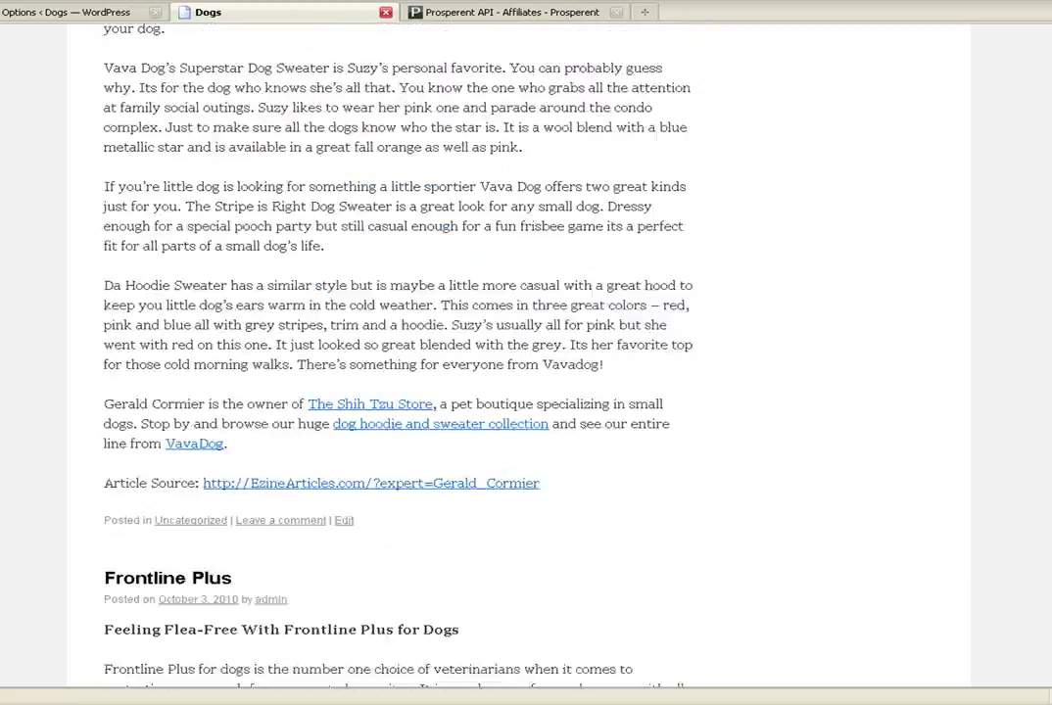
scroll(435, 352, "up", 14)
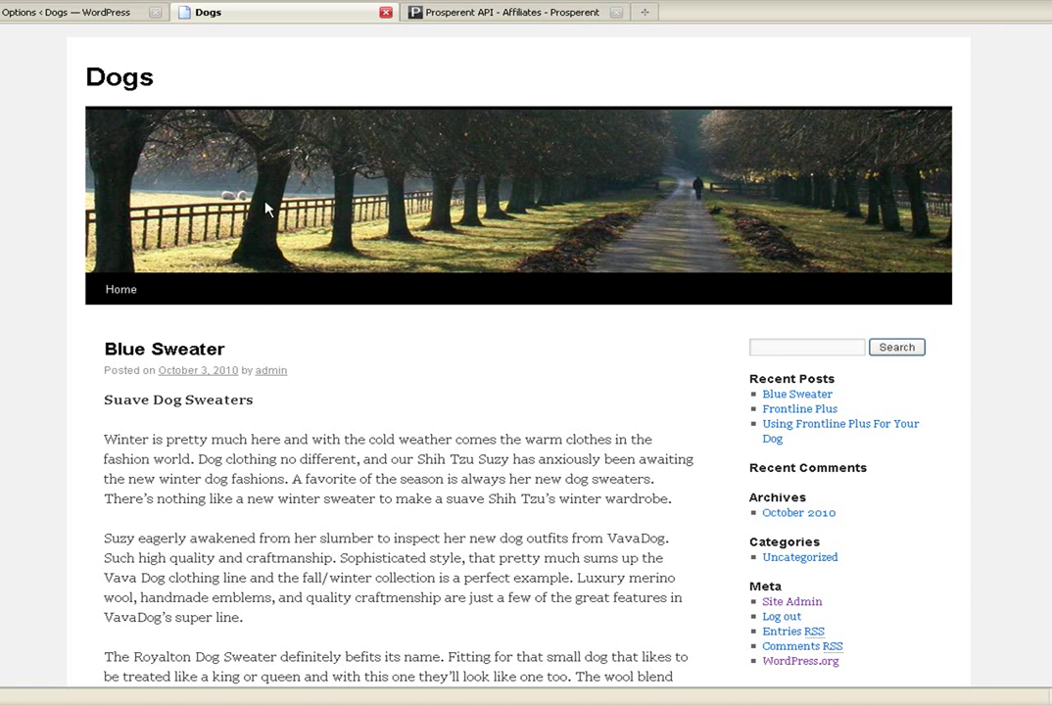
Set the site-wide default keyword to "dogs" in the WP Prosperent general options.
left_click(84, 13)
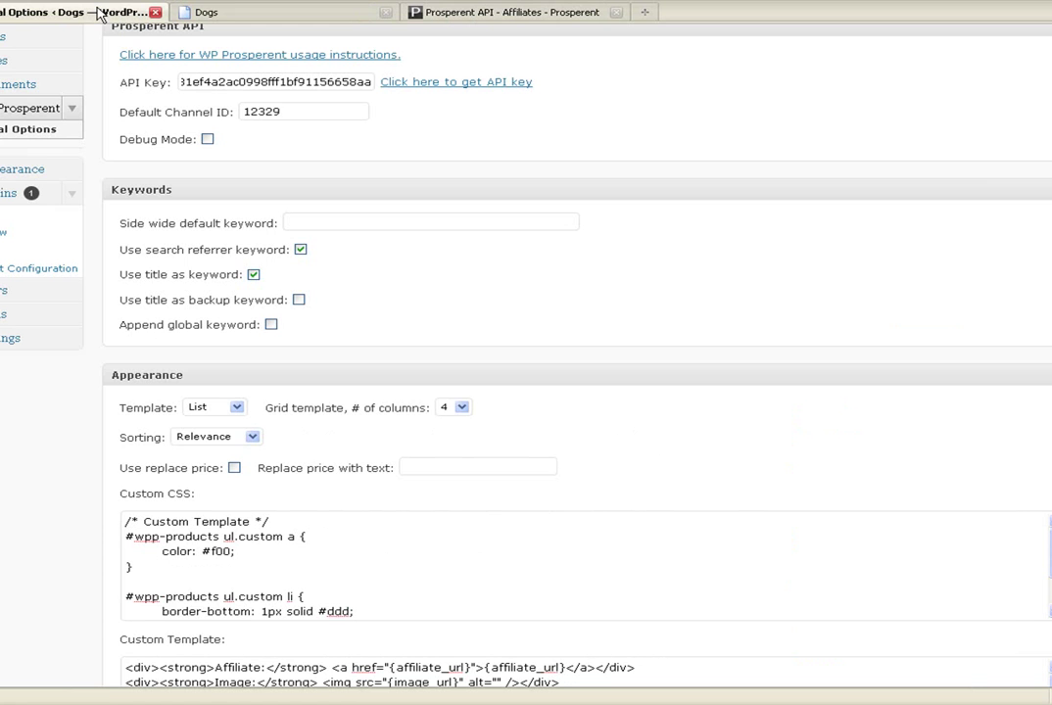
left_click(333, 223)
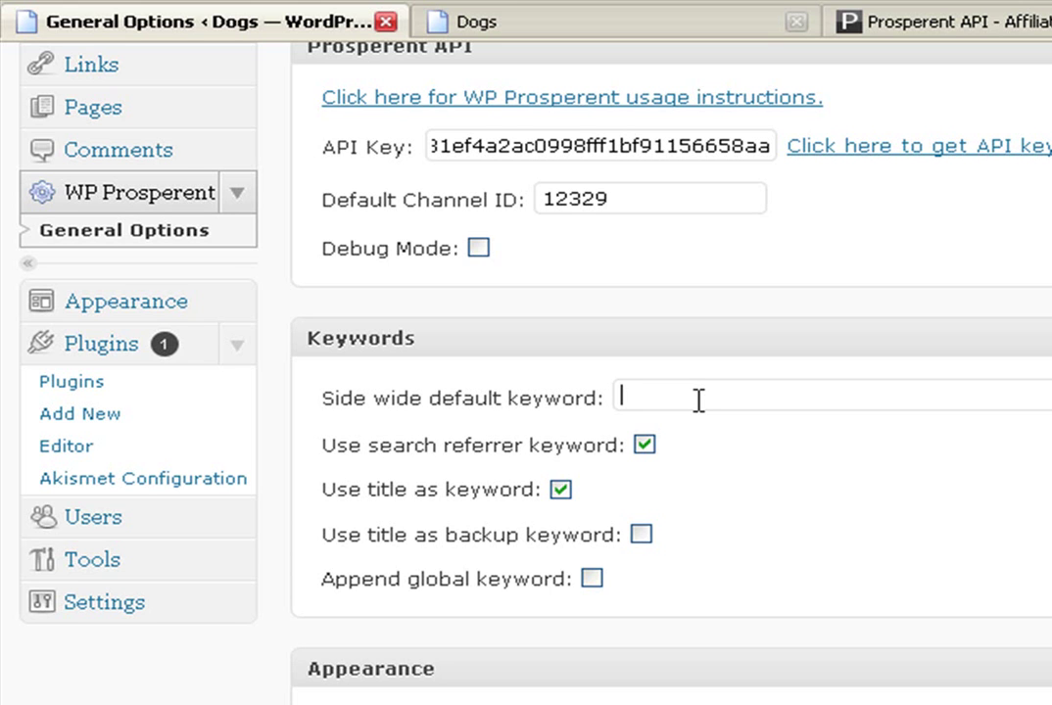
type("dogs")
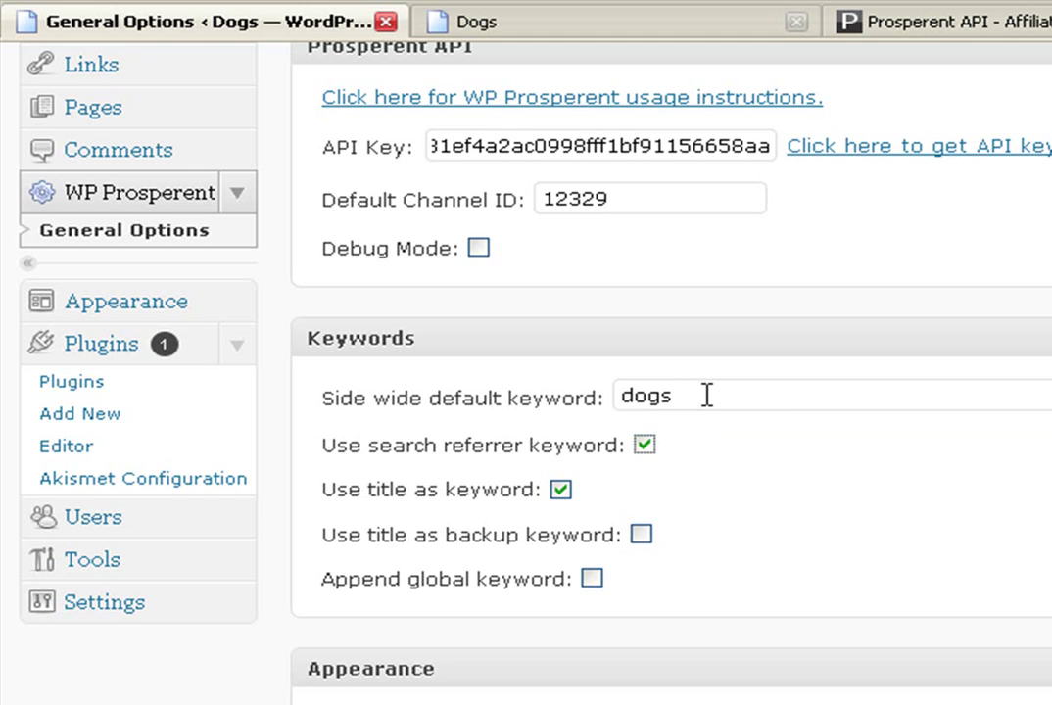
left_click_drag(700, 400, 626, 402)
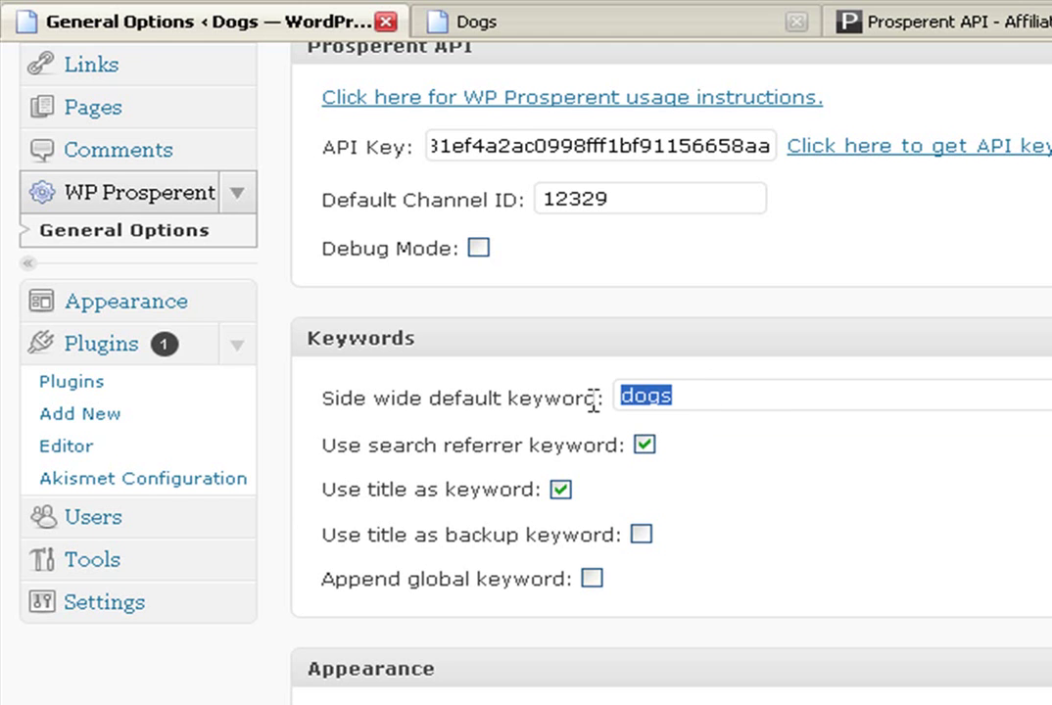
left_click(776, 397)
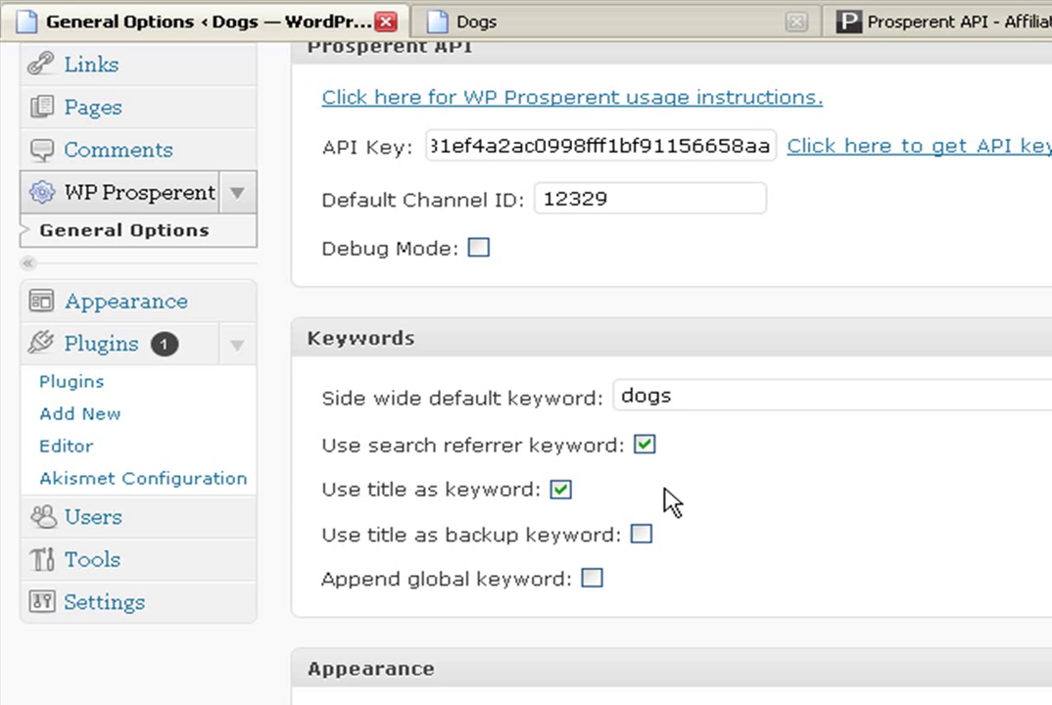
double_click(684, 391)
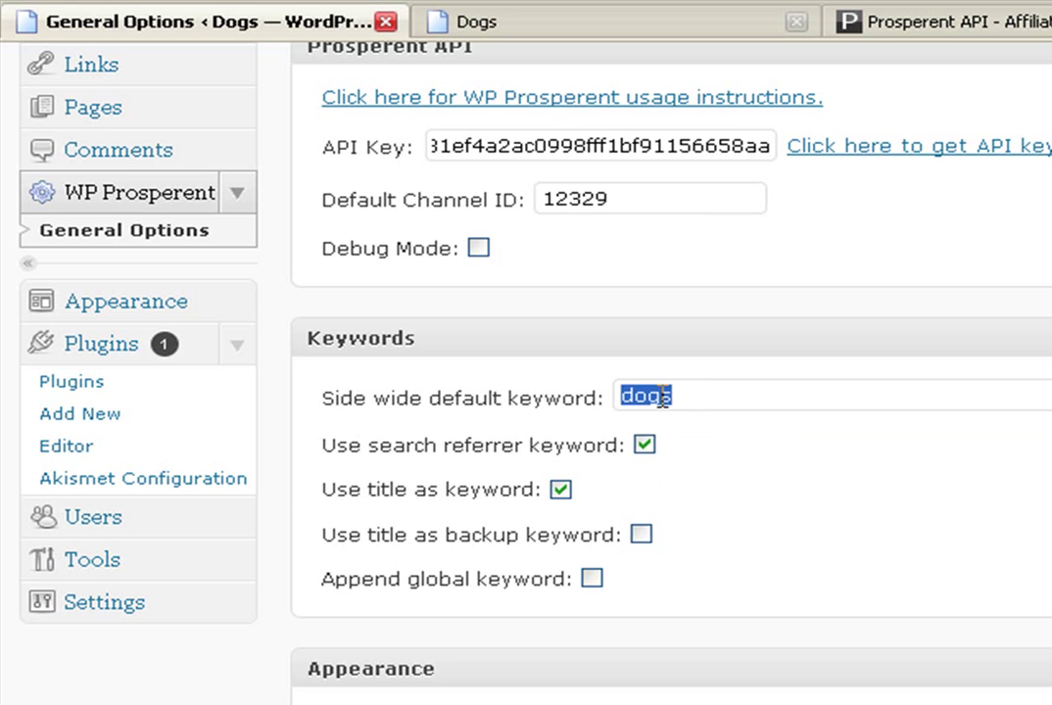
left_click(696, 393)
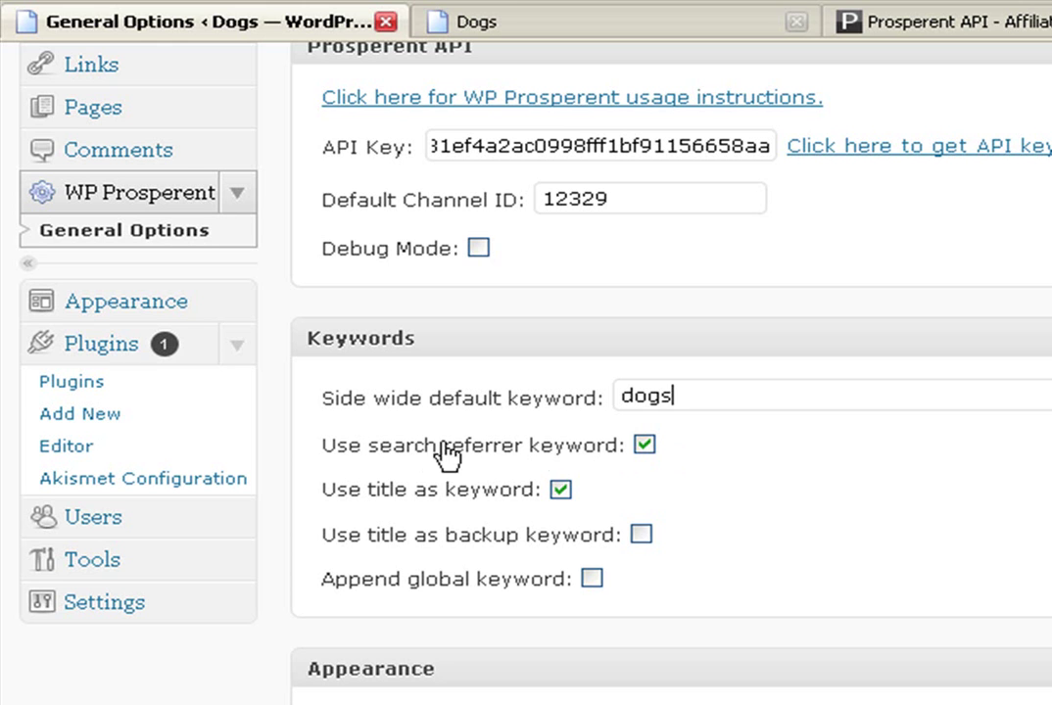
Review the options for using the search referrer keyword and the post title as keyword.
left_click_drag(327, 446, 637, 447)
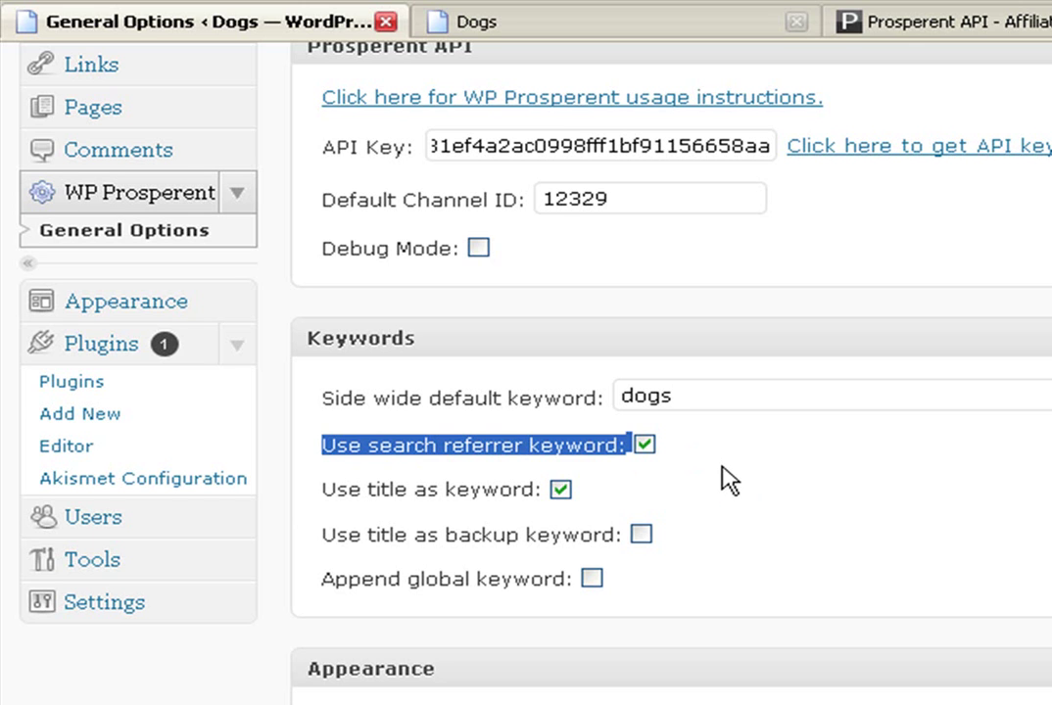
left_click(720, 473)
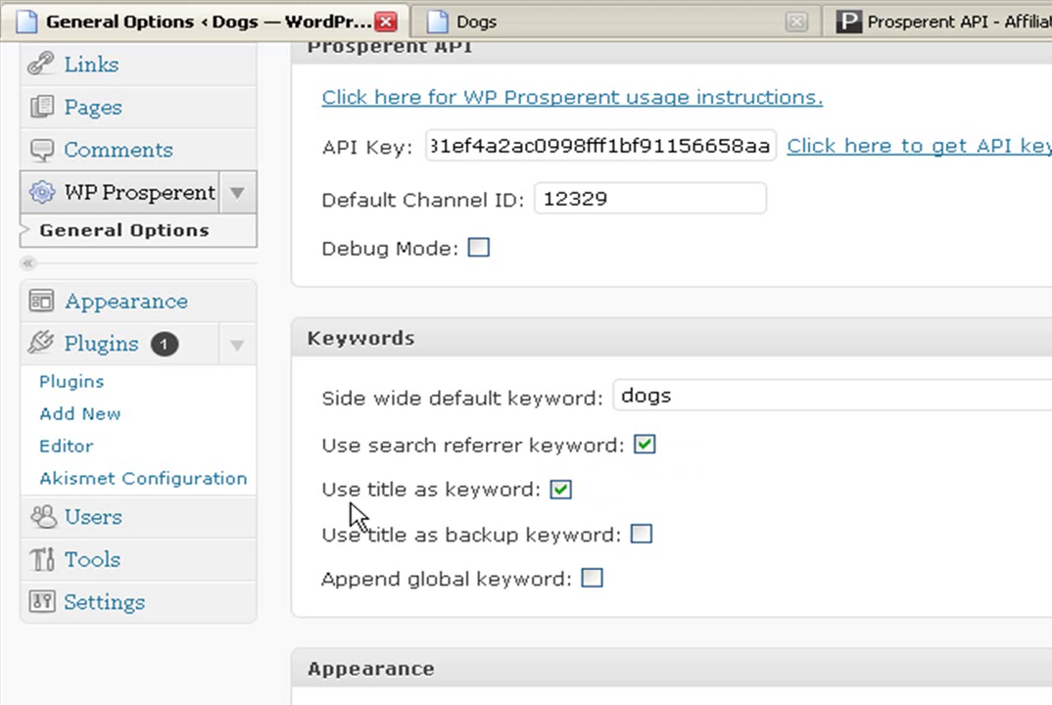
left_click_drag(347, 492, 415, 495)
left_click(697, 502)
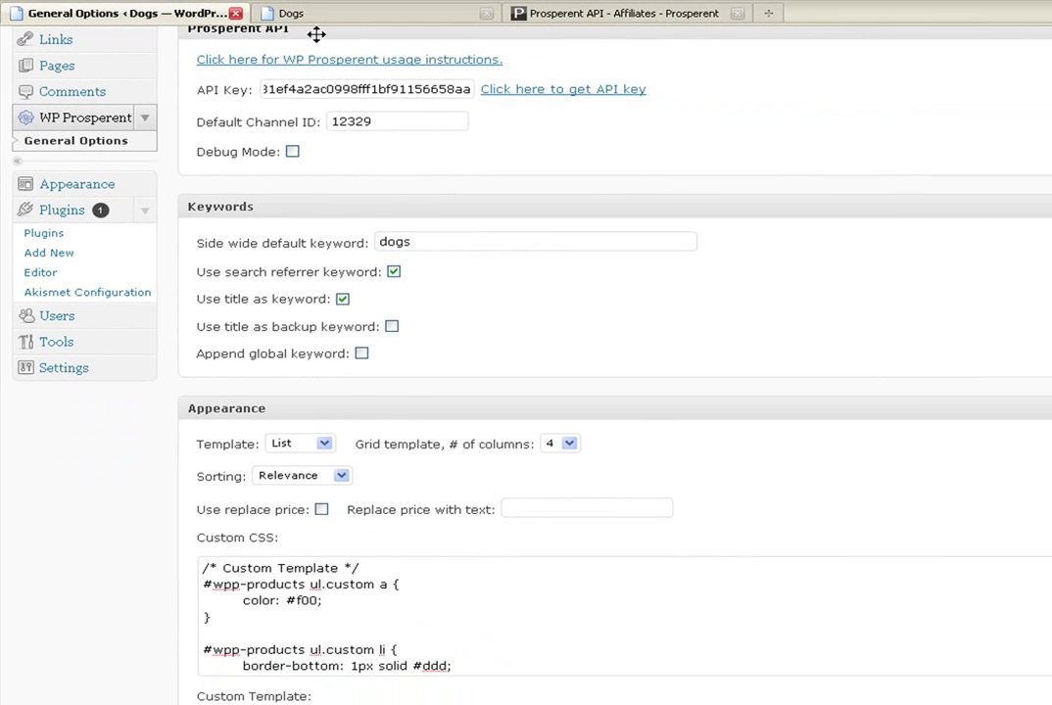
Examine the titles of the Blue Sweater, Frontline Plus and Using Frontline Plus For Your Dog posts on the Dogs blog.
left_click(319, 20)
left_click_drag(326, 382, 177, 383)
scroll(226, 433, "down", 5)
scroll(276, 405, "down", 8)
left_click_drag(348, 438, 178, 436)
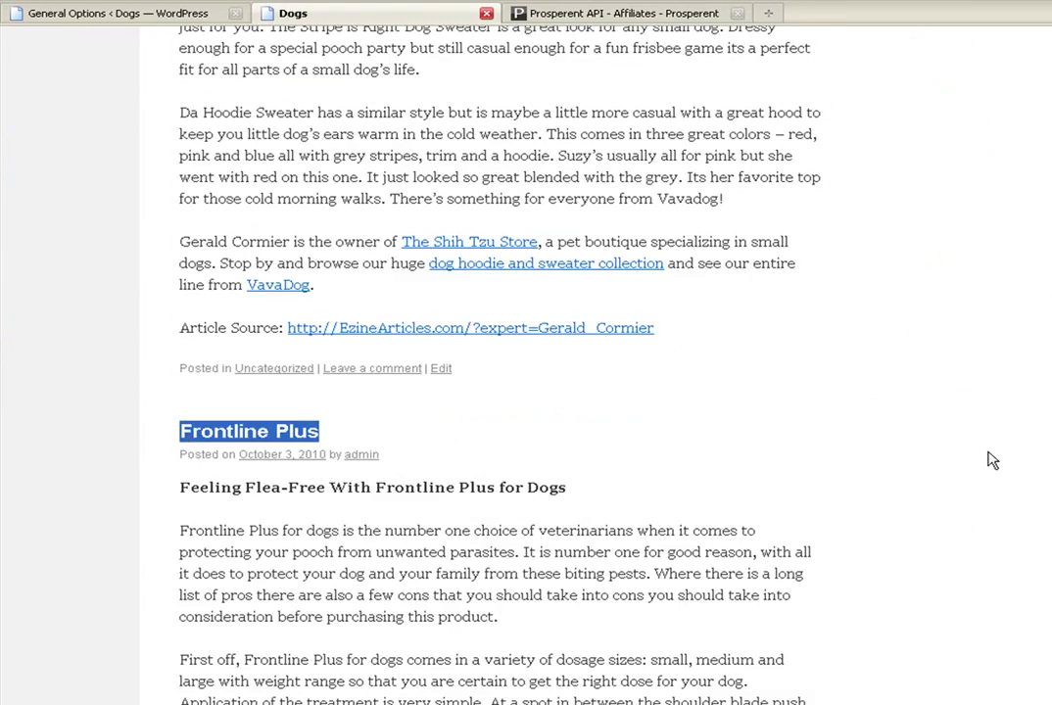
scroll(991, 461, "up", 15)
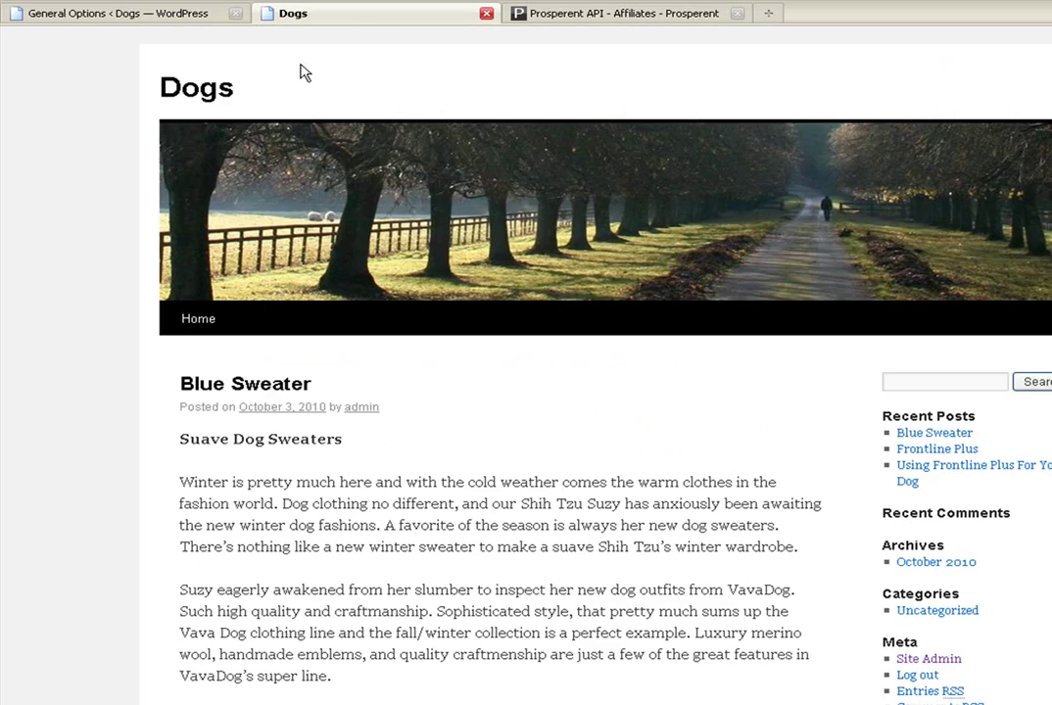
scroll(474, 336, "down", 15)
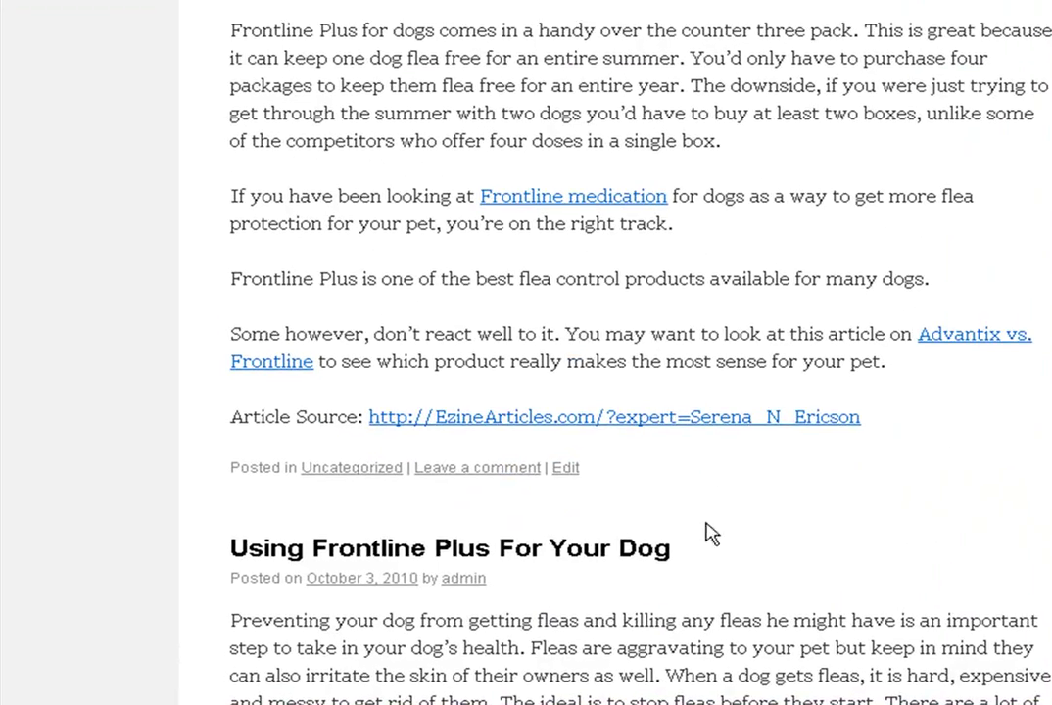
left_click_drag(696, 555, 242, 566)
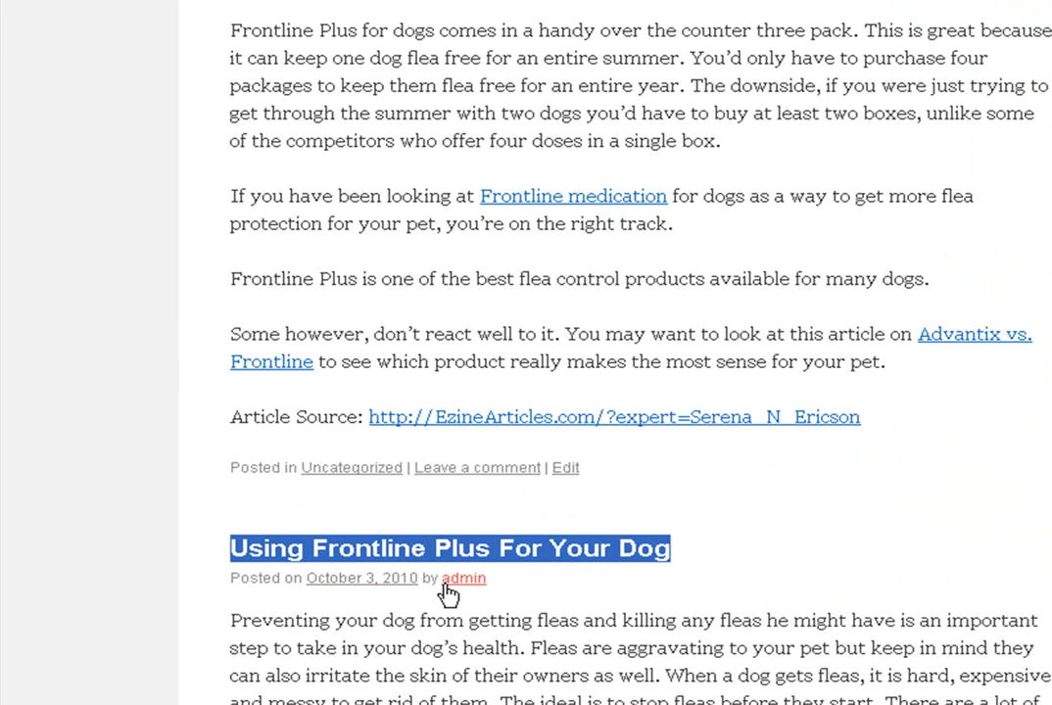
left_click(955, 570)
scroll(988, 502, "up", 10)
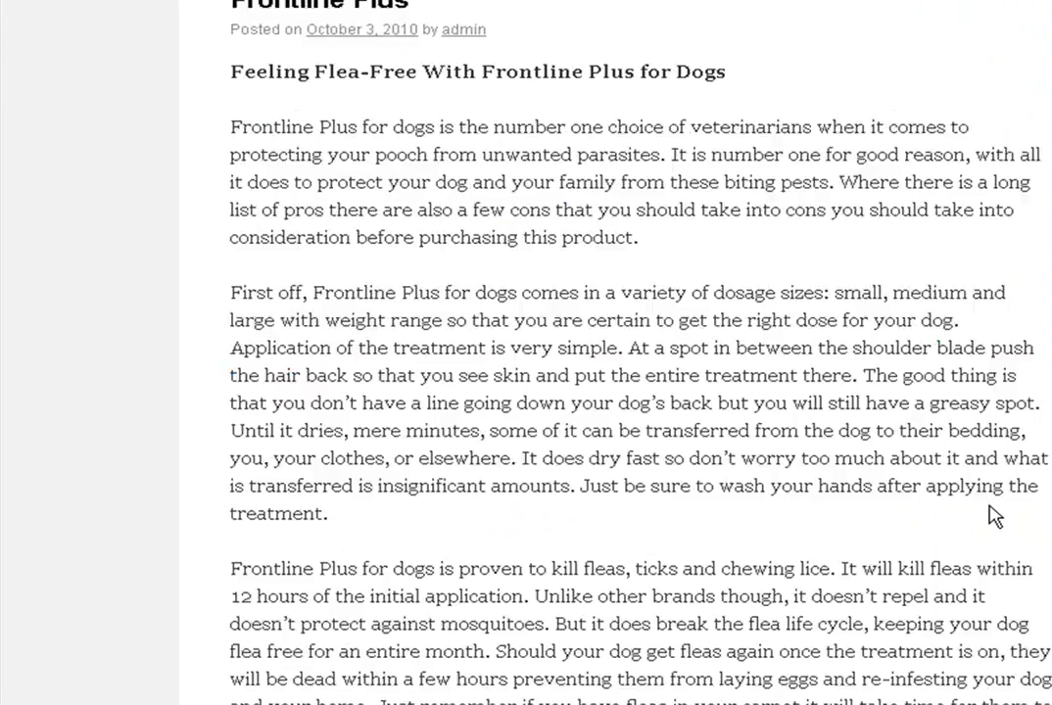
scroll(993, 495, "up", 5)
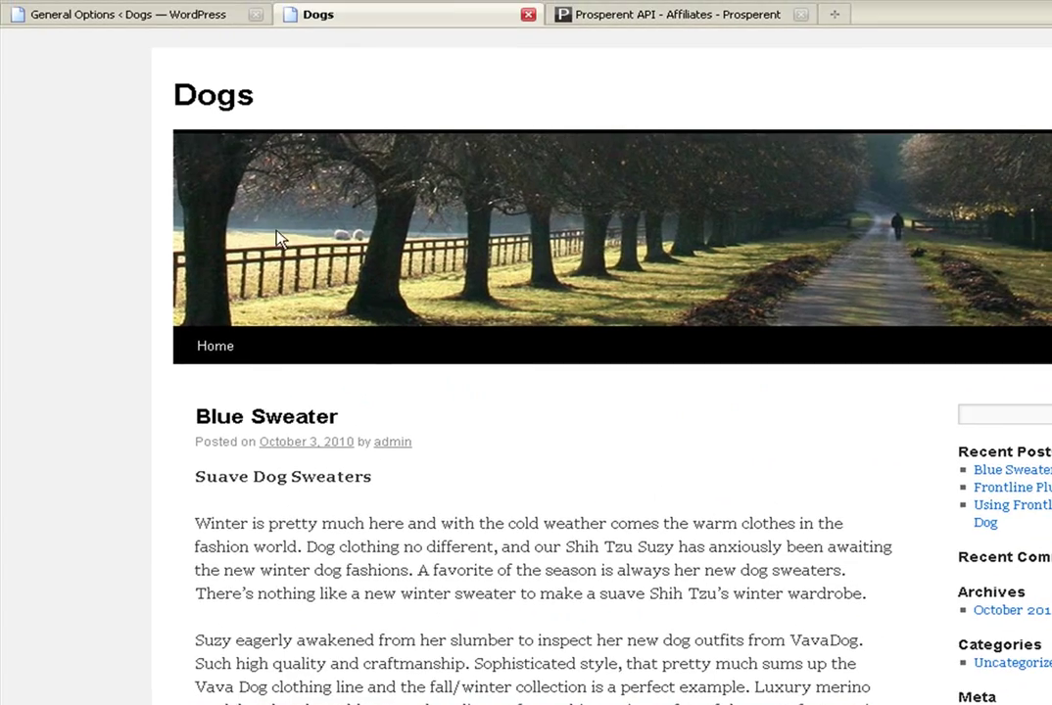
Enable Append global keyword in the plugin's Keywords options, and compare the default keyword with the Blue Sweater post title.
left_click(134, 21)
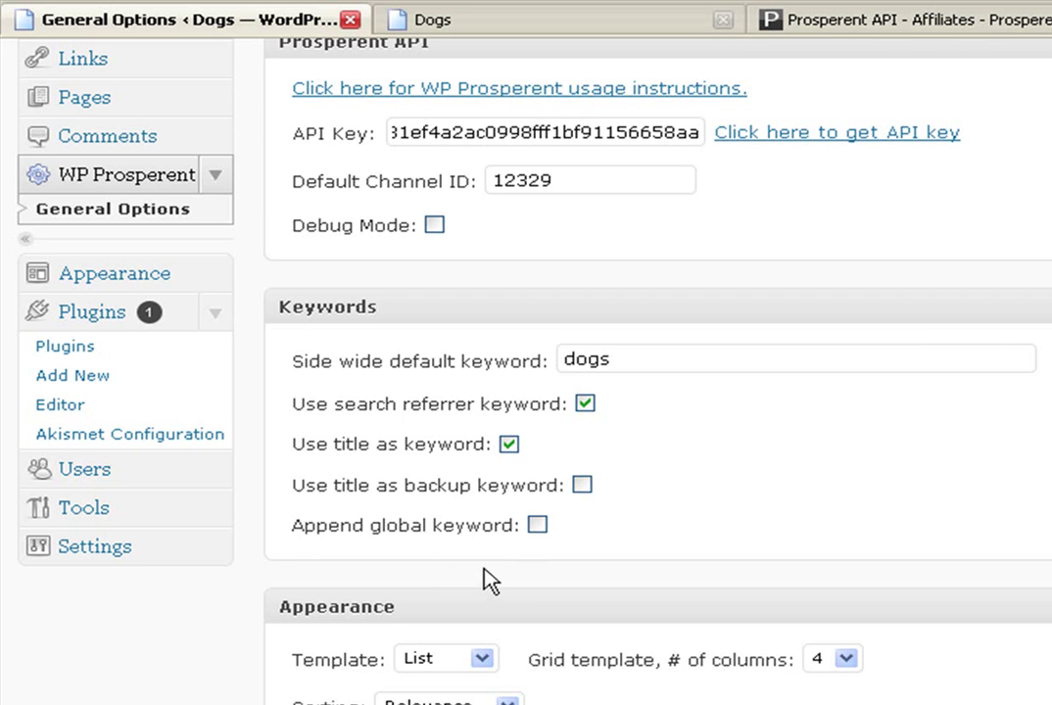
left_click(537, 525)
left_click_drag(626, 359, 548, 382)
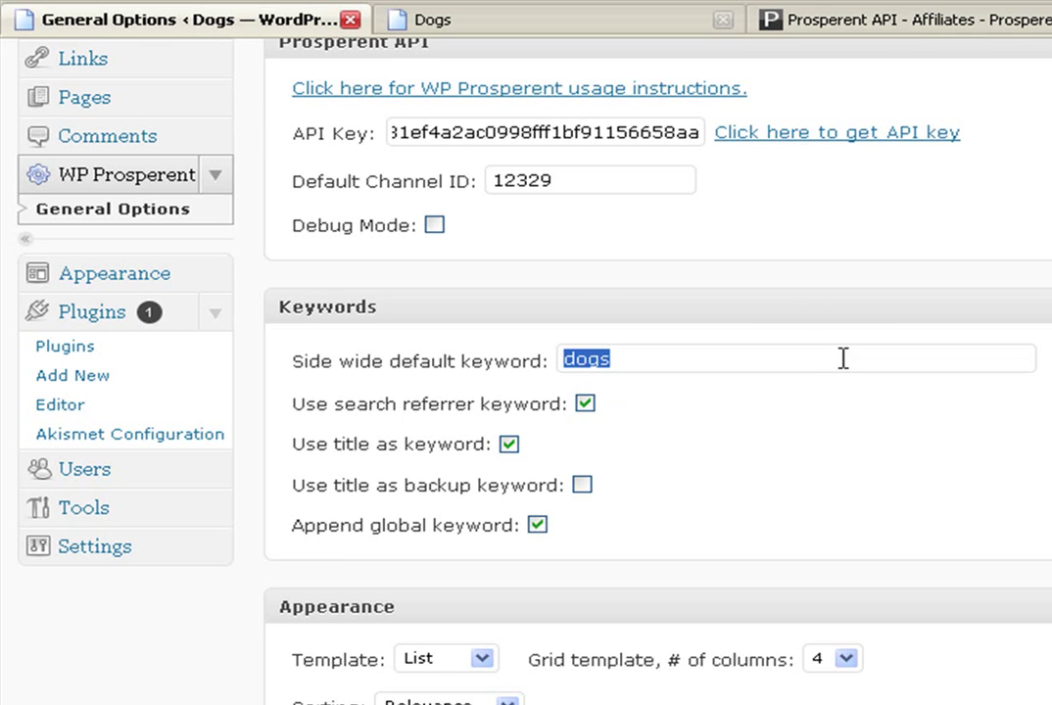
left_click(467, 22)
left_click_drag(492, 573, 291, 588)
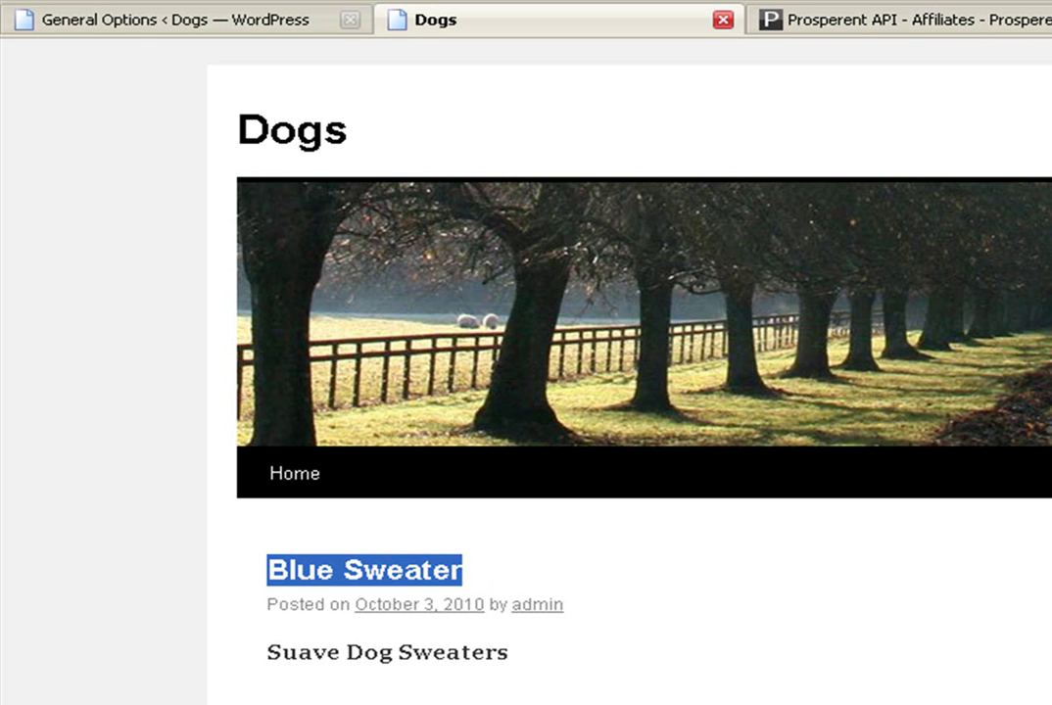
left_click(117, 29)
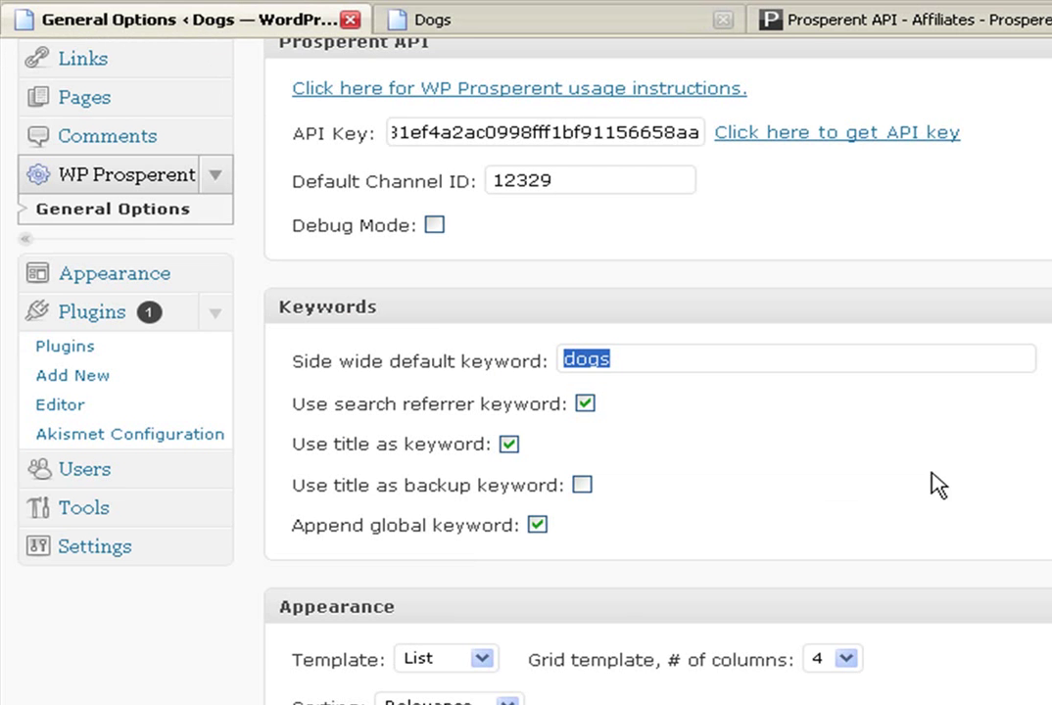
left_click(950, 487)
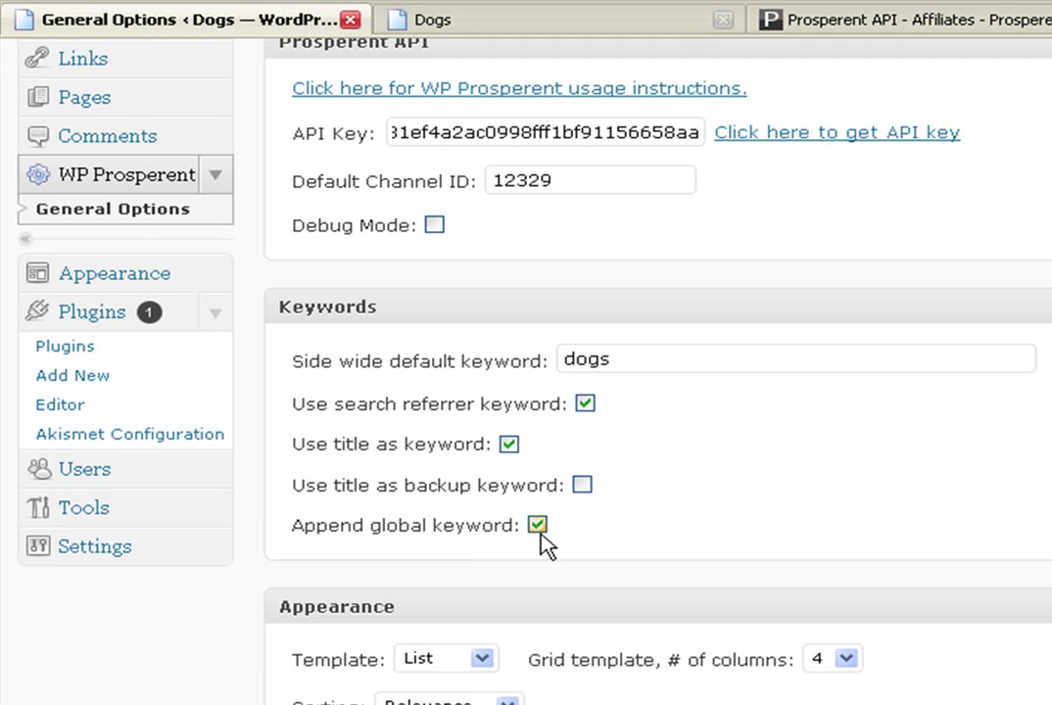